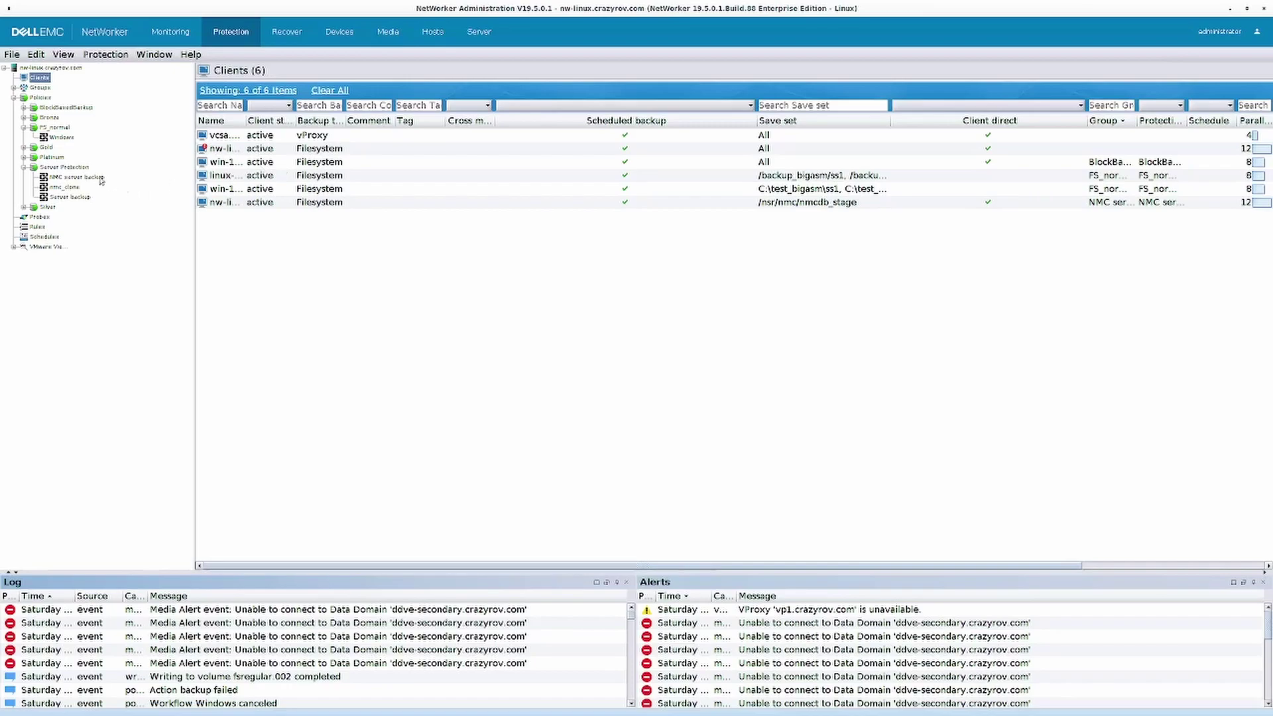
View the NMC server backup workflow and open the properties of the nw-linux client in the NMC server group
left_click(68, 179)
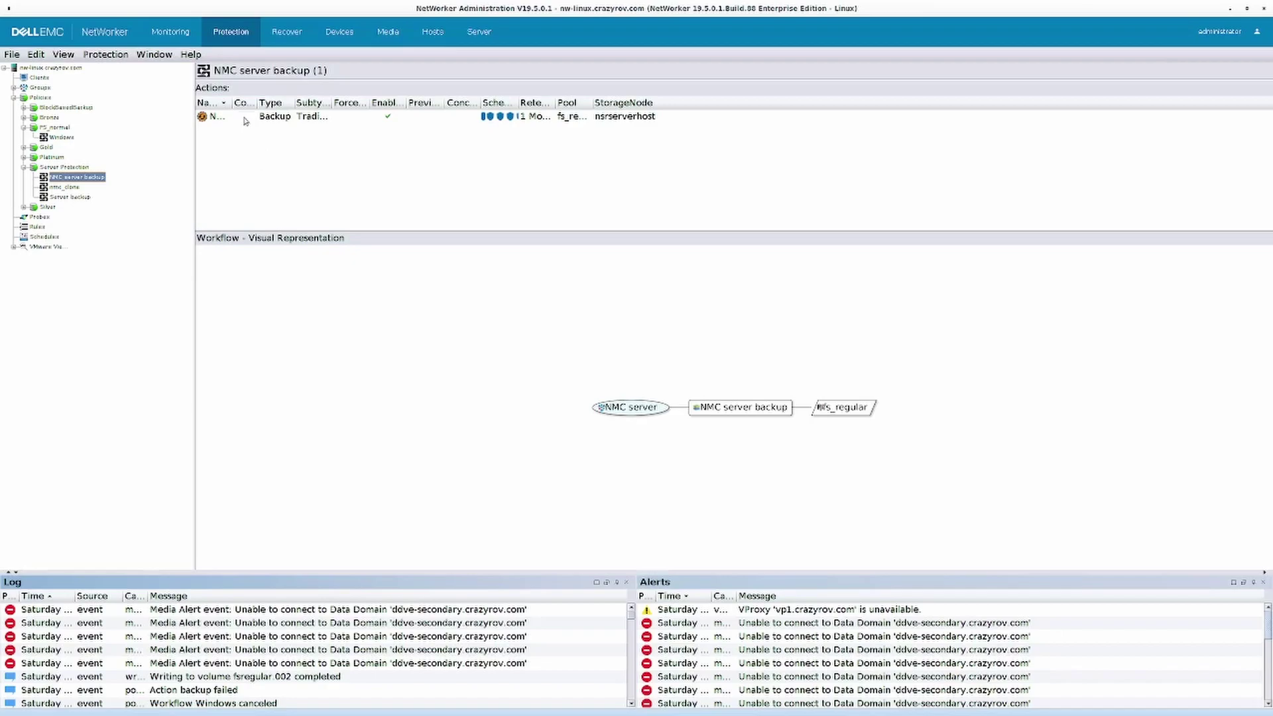
left_click(40, 87)
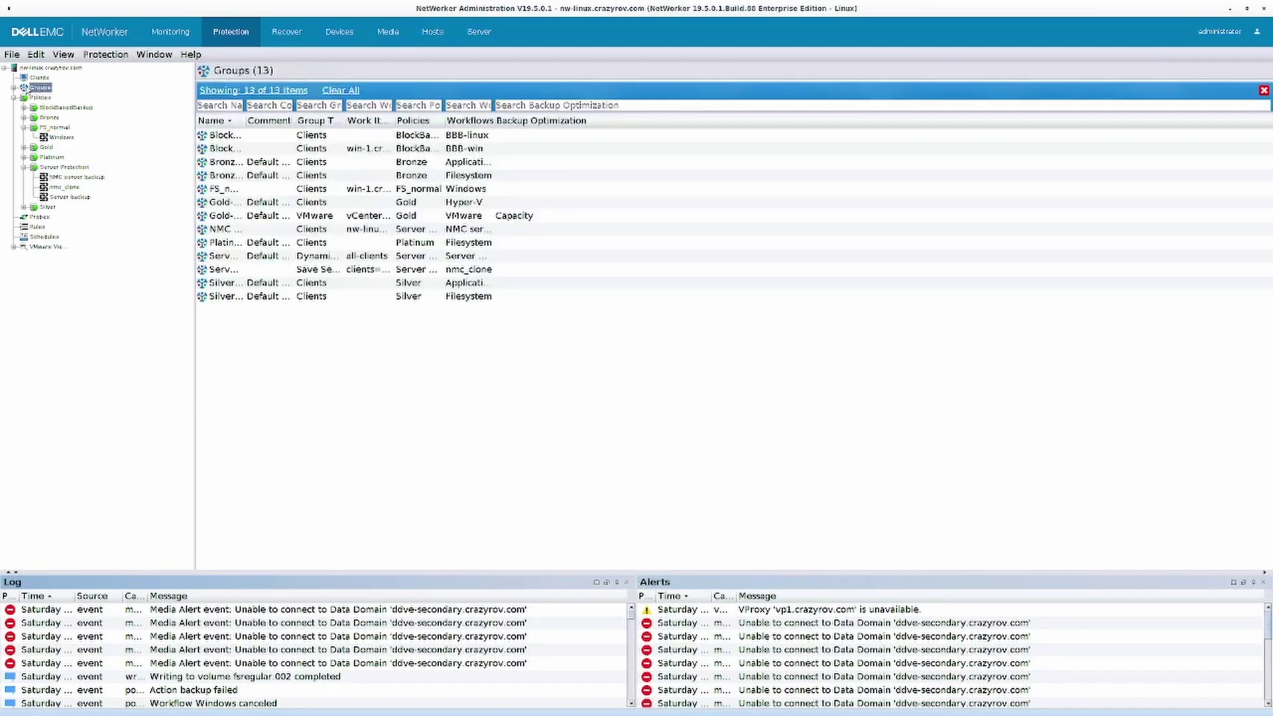
left_click(15, 88)
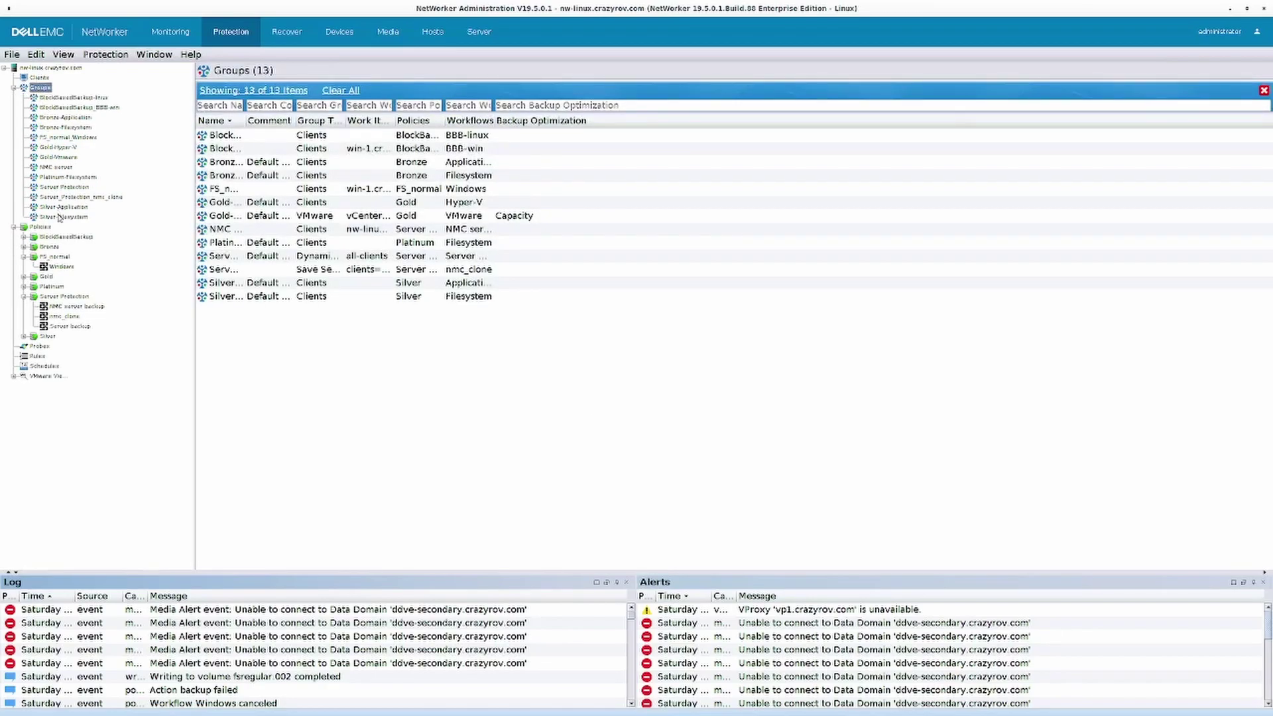
left_click(63, 167)
double_click(443, 135)
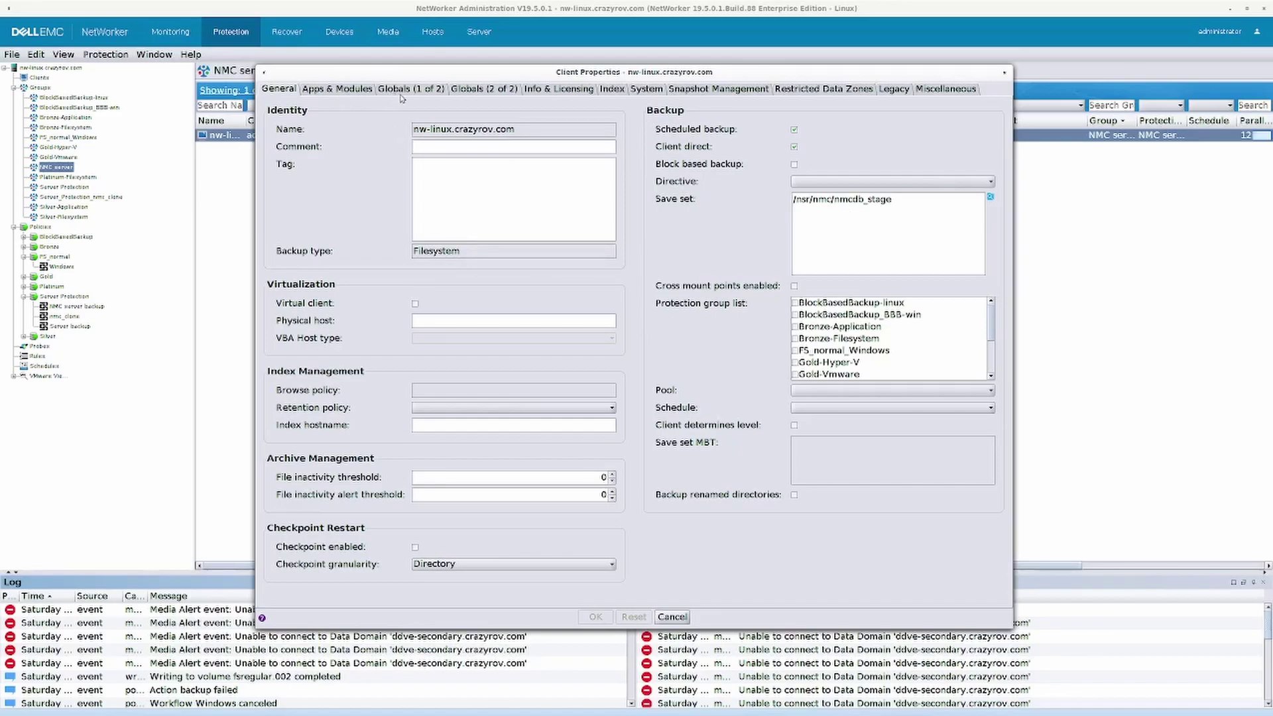
Check the client's backup command setting and look up savepsm in the NetWorker Commands phone app
left_click(361, 89)
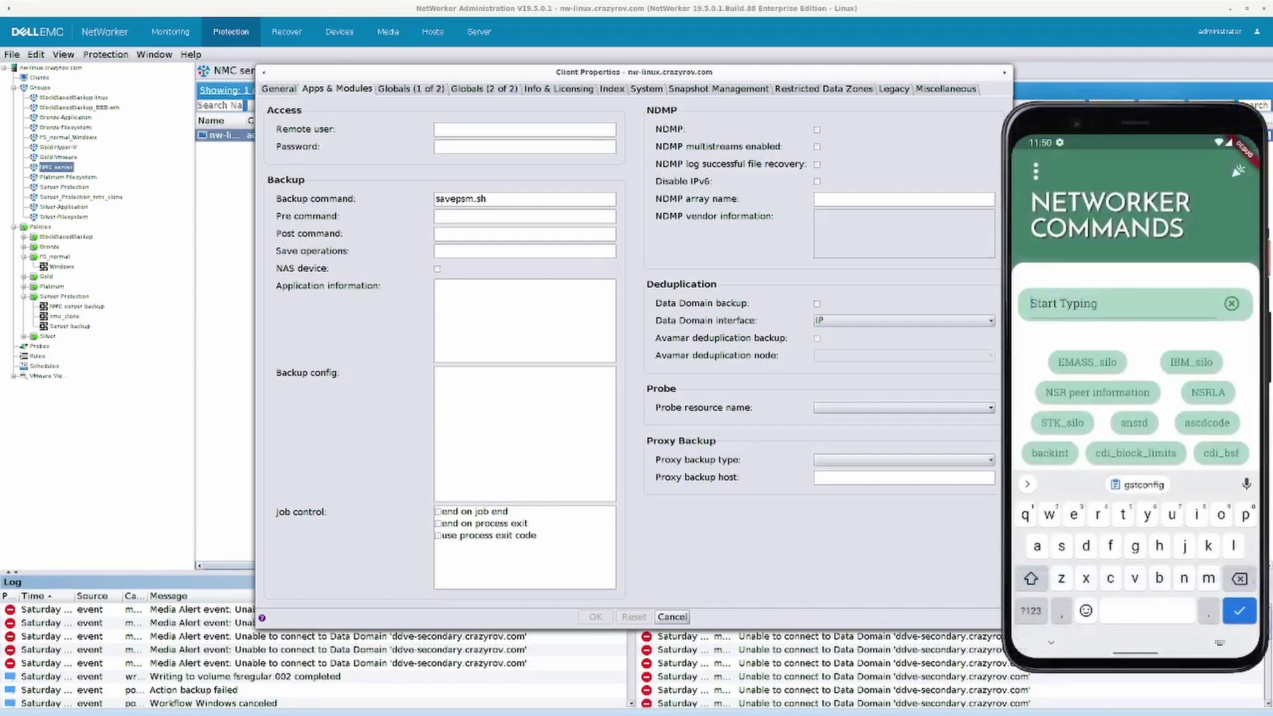
type("savepsm")
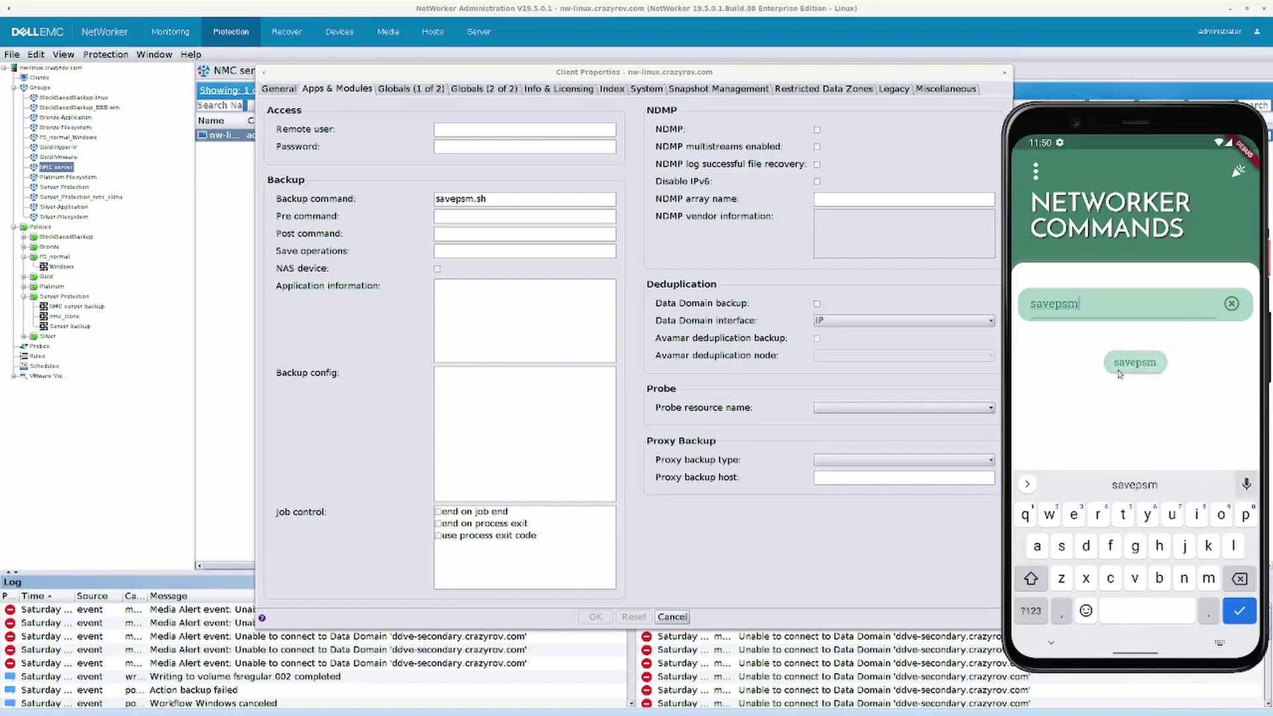
left_click(1118, 373)
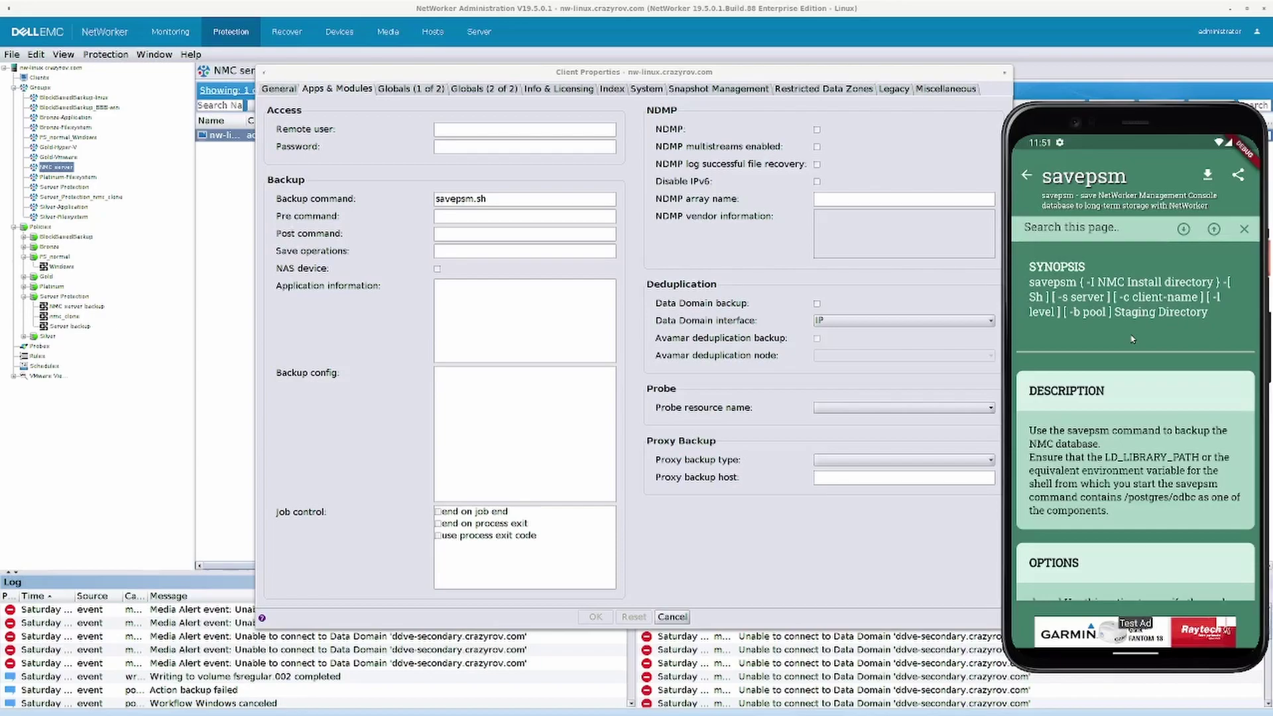
Set the client's save set to /nsr/nmc/nmcdb_stage1 and save the client properties
left_click(279, 89)
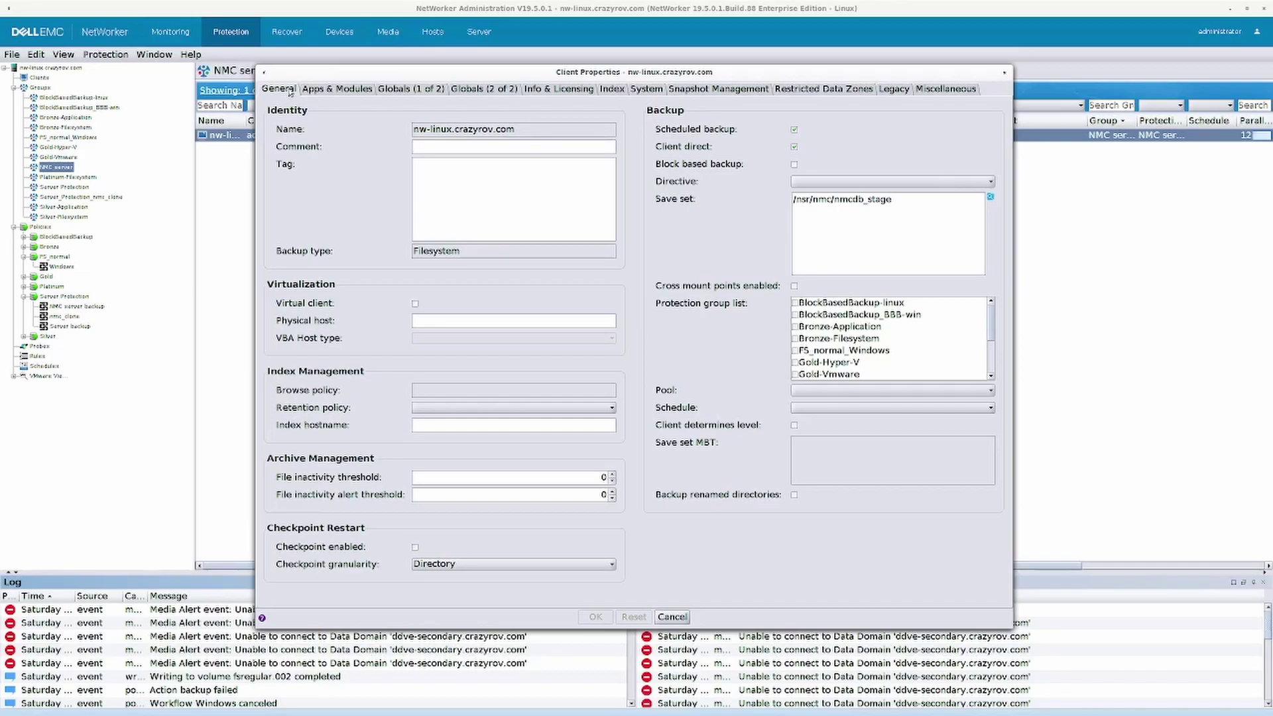
triple_click(835, 206)
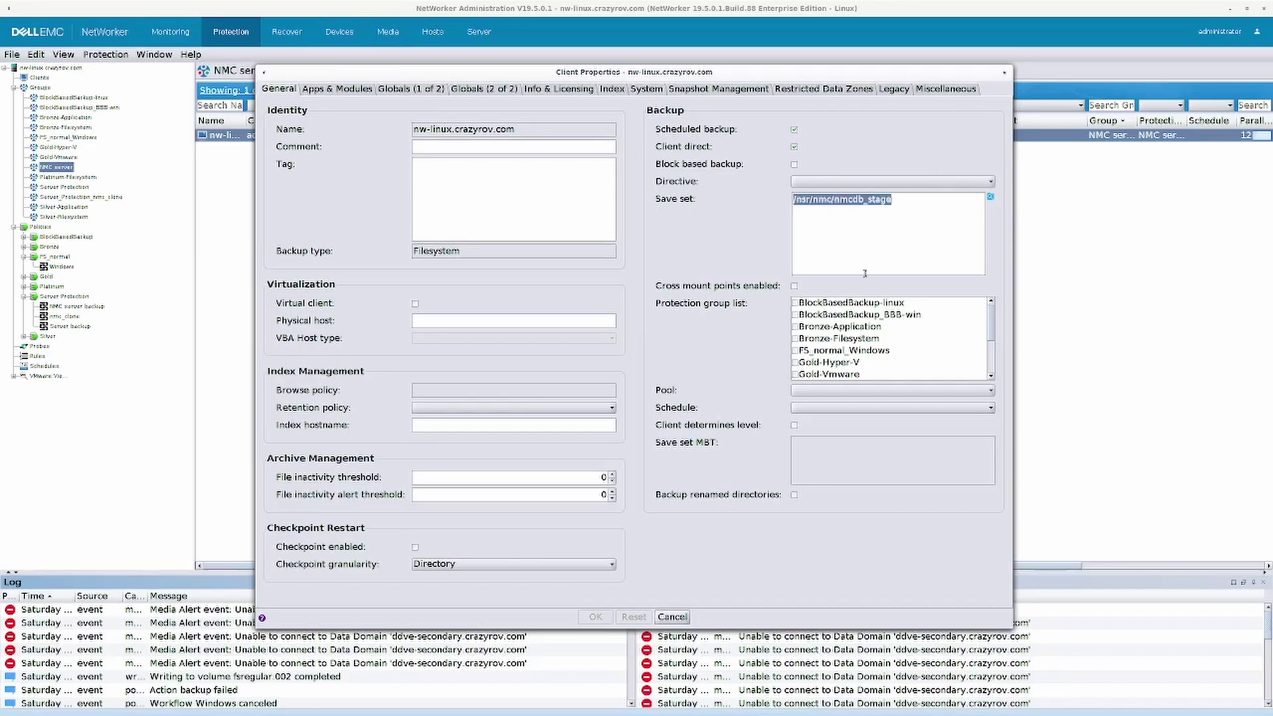
left_click(904, 200)
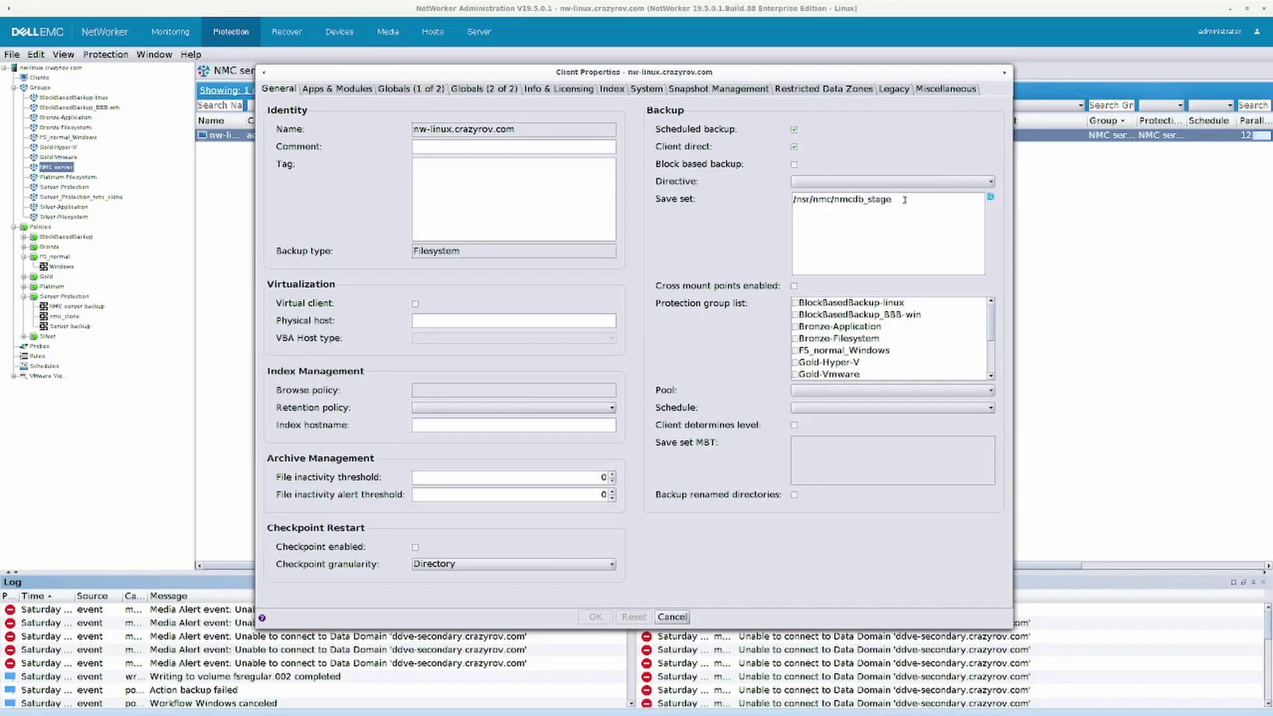
type("1")
left_click(596, 616)
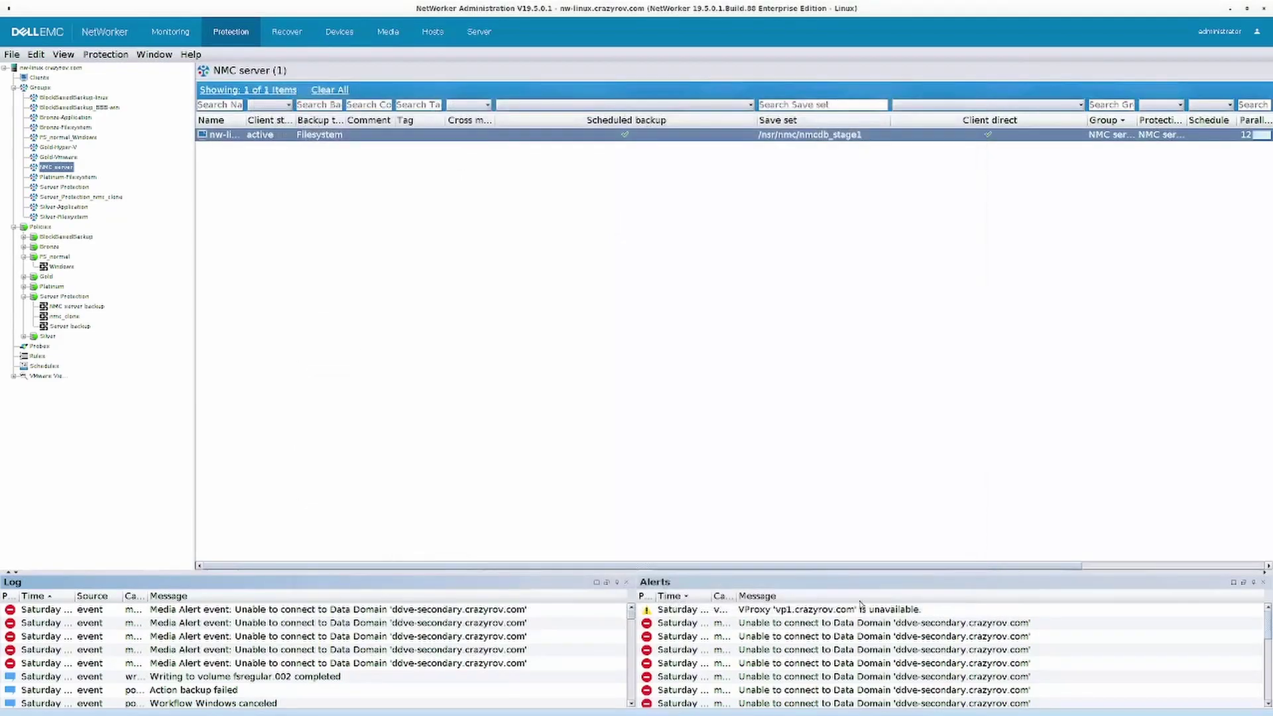
Start an individual backup of the nw-linux client and check its progress in the monitoring view
right_click(231, 139)
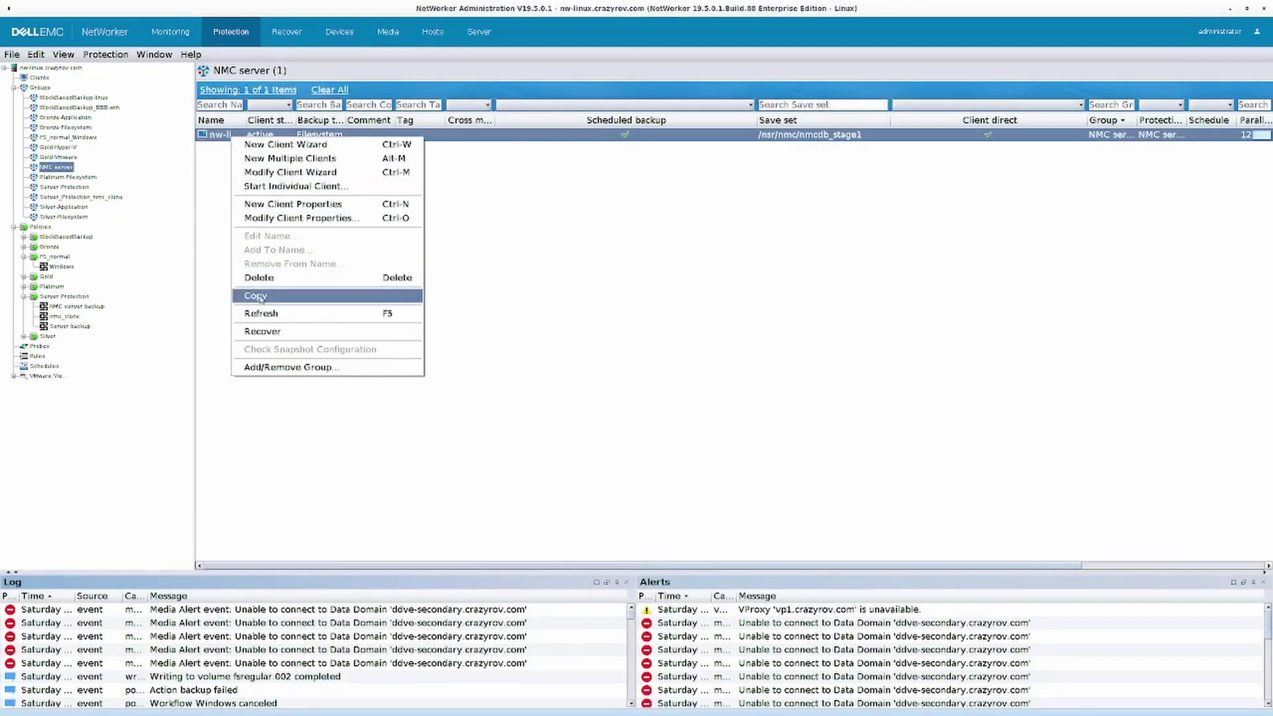
left_click(270, 187)
left_click(621, 393)
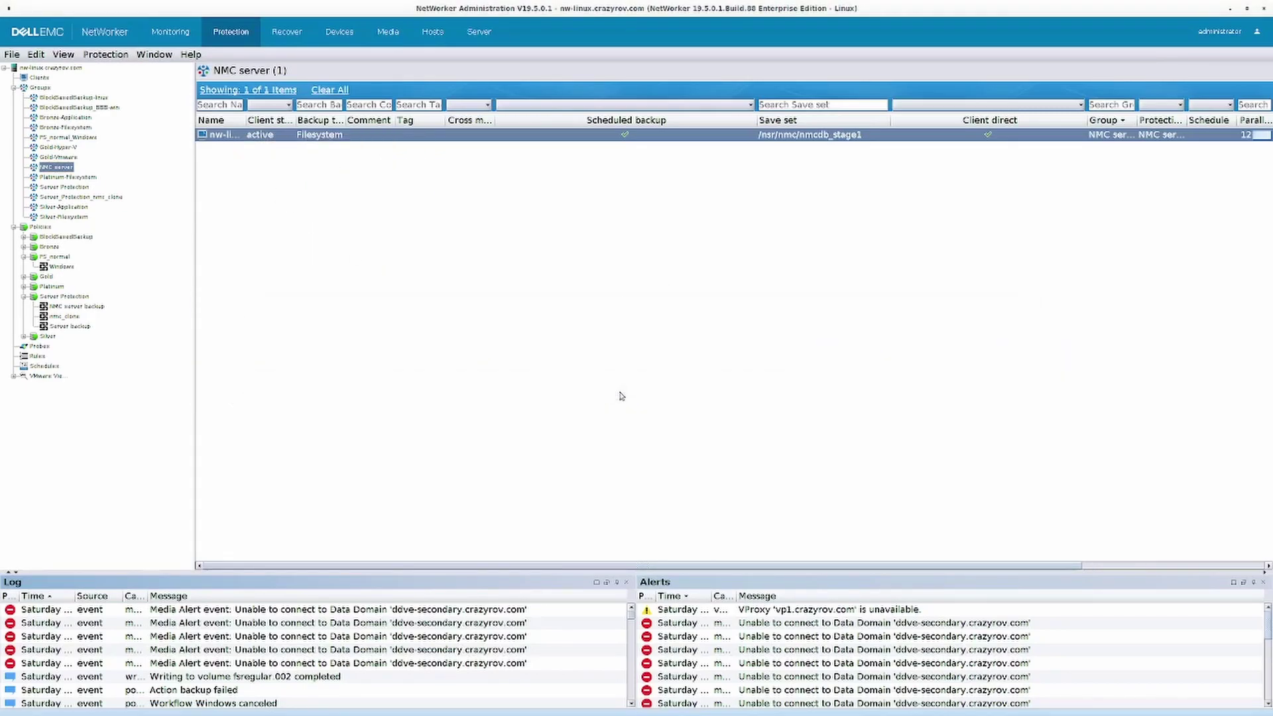
left_click(169, 32)
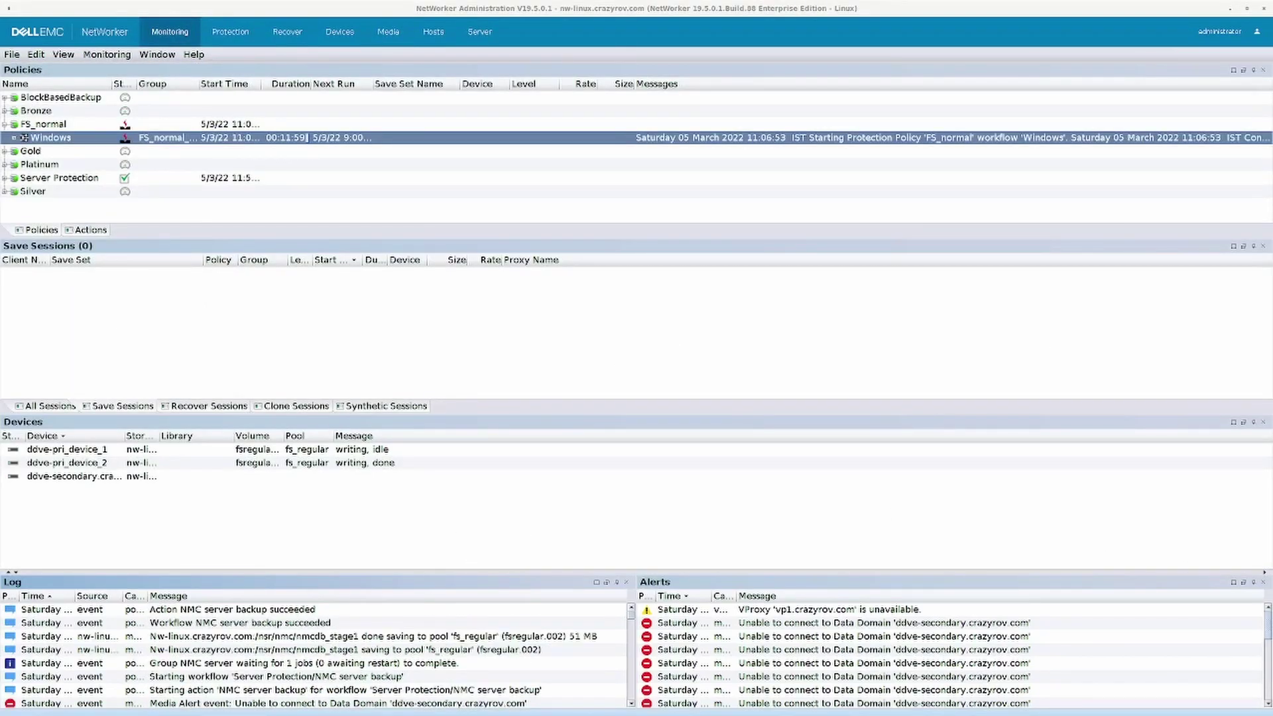
Switch to the terminal, end the remote session on linux-1 and clear the screen
key("alt+Tab")
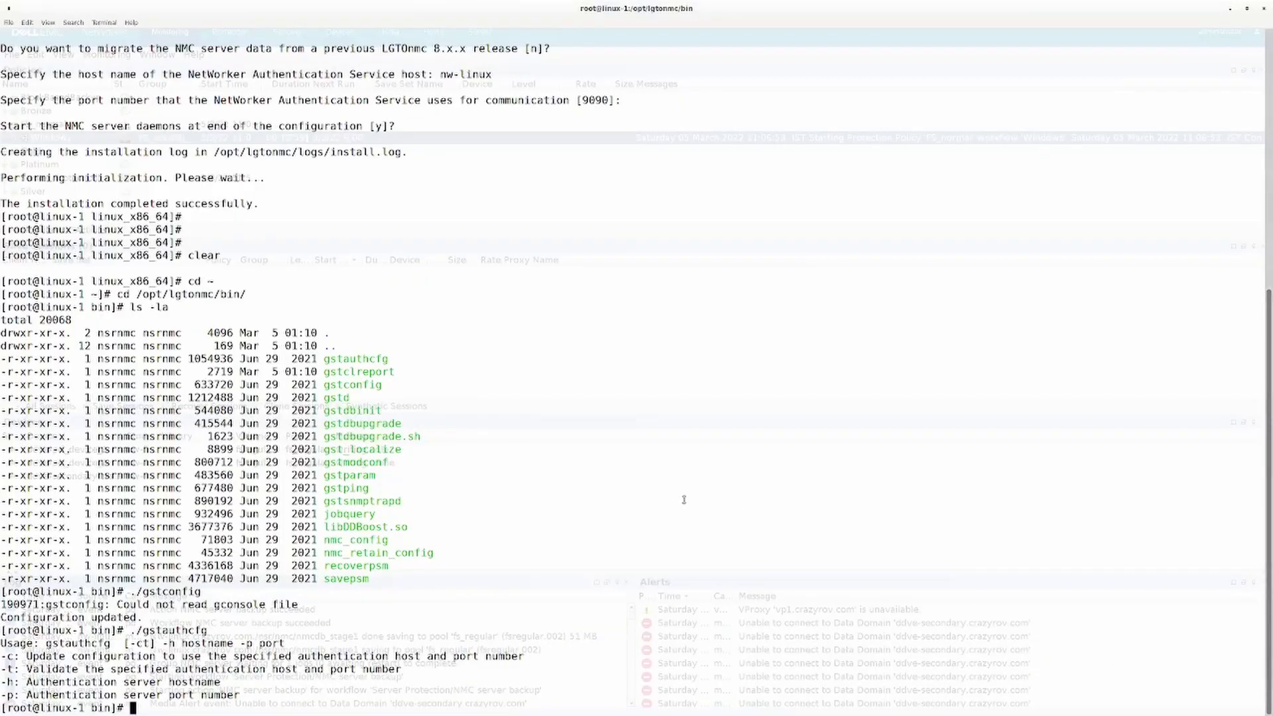
key("ctrl+d")
type("clear")
key("Return")
List the backups of client nw-linux with mminfo -avot -c nw-linux and find the latest NMC database save set
type("mminfo -avot -c nw")
key("BackSpace")
key("BackSpace")
key("BackSpace")
type("nw-linux")
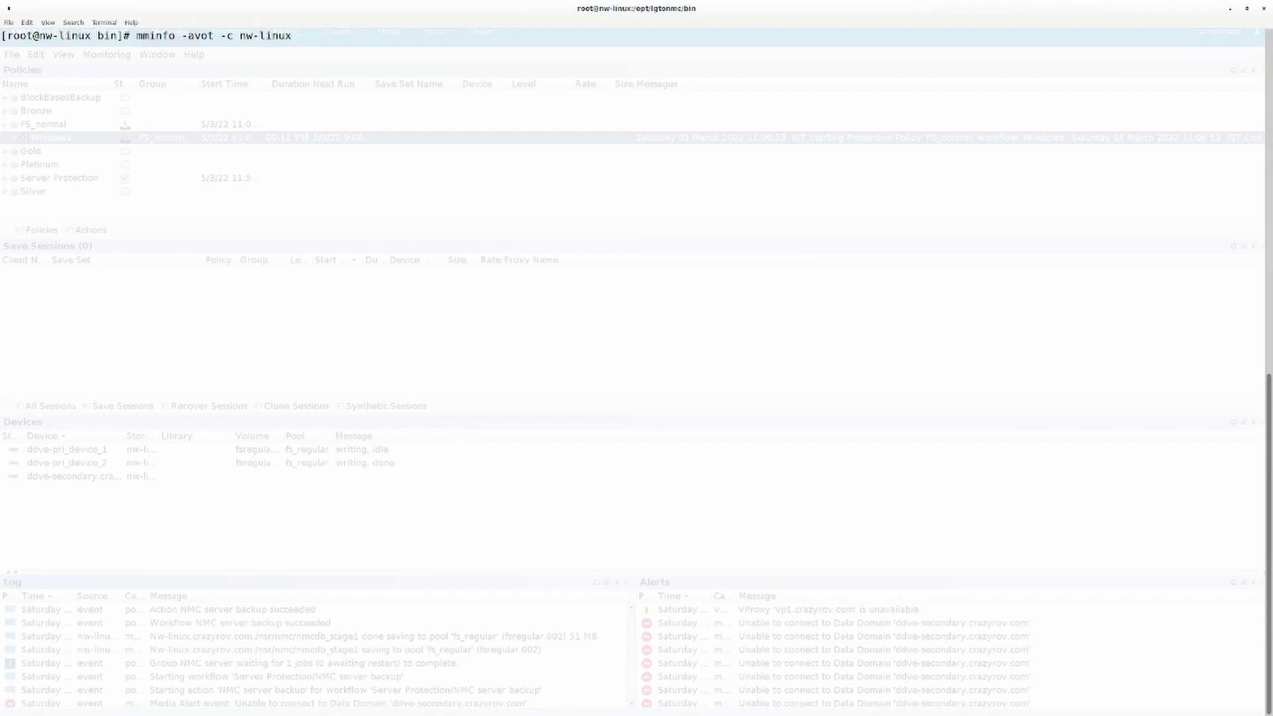
key("Return")
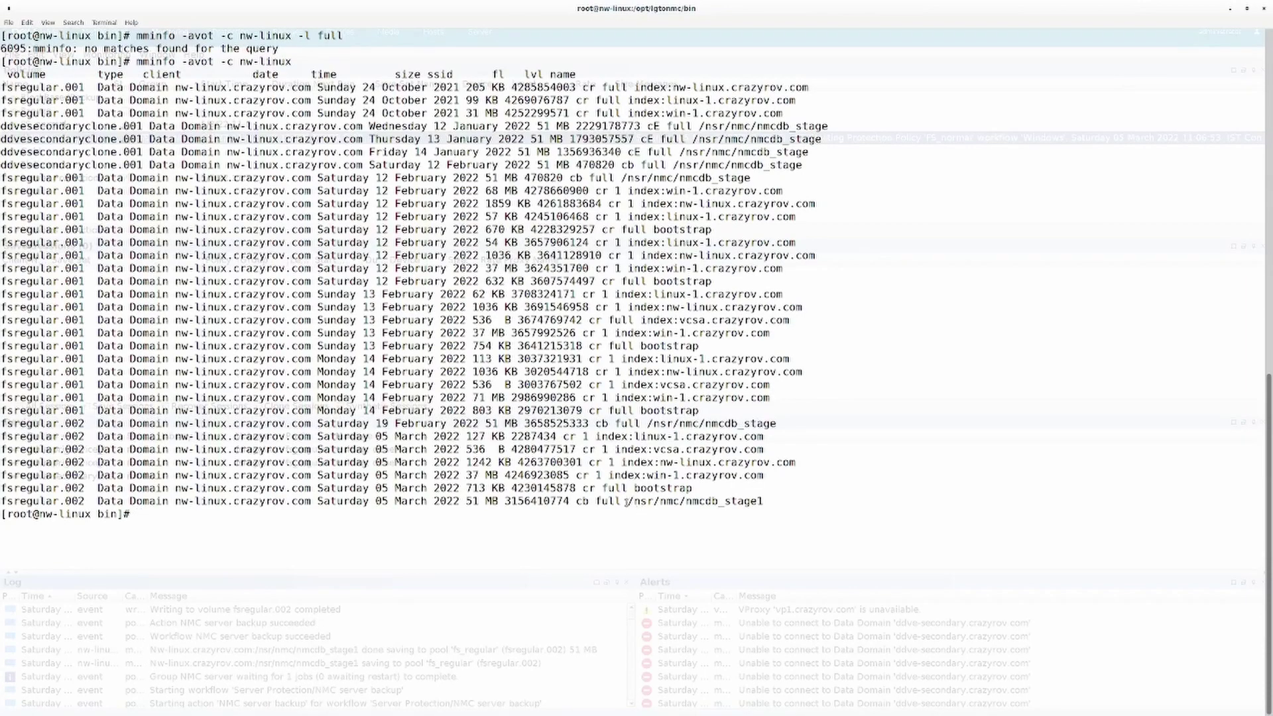
left_click_drag(628, 501, 687, 503)
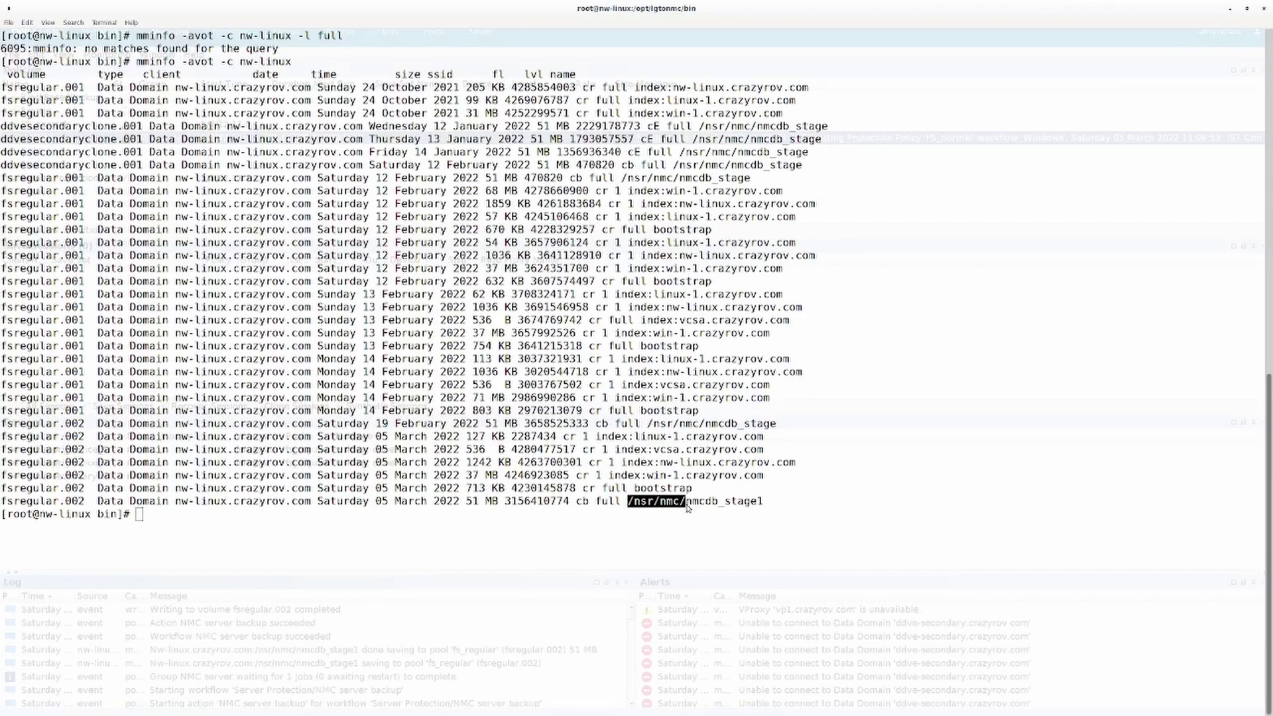
Clear the screen and rerun the nw-linux backup query filtered with grep -i nmc
key("Up")
key("ctrl+u")
type("clear")
key("Return")
key("Up")
key("Up")
type("| g")
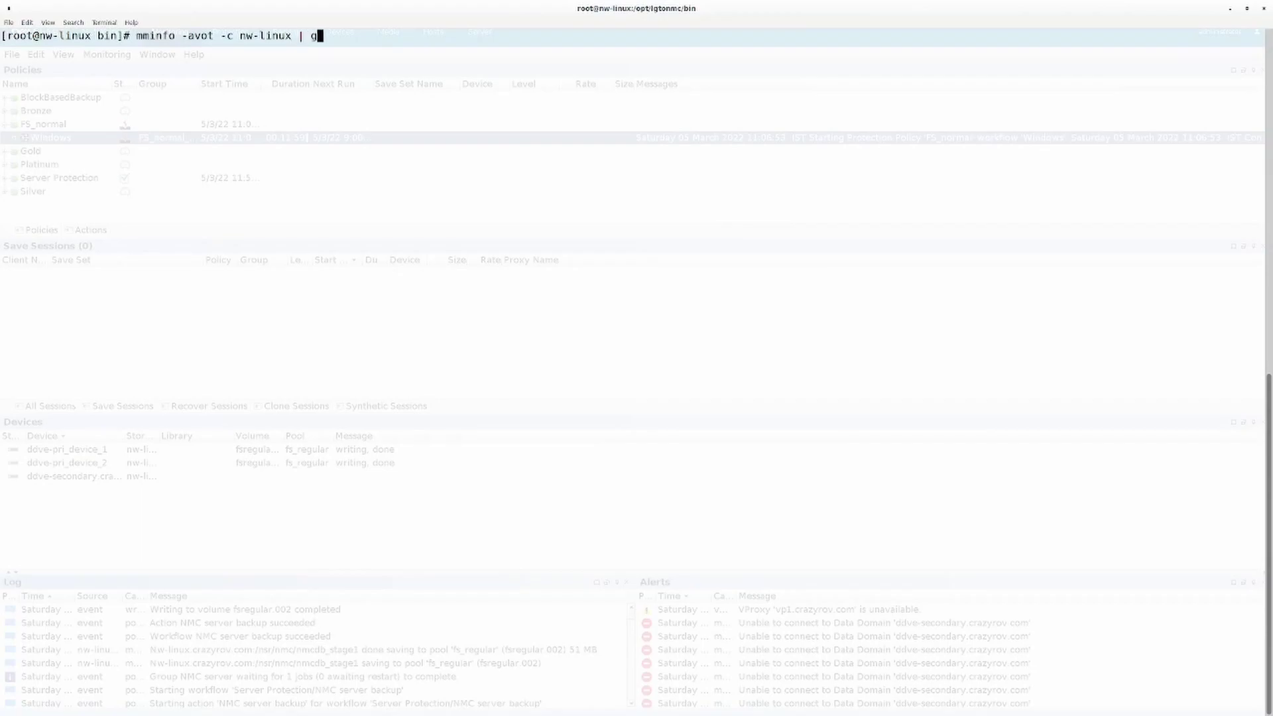
type("rep -i nmc")
key("Return")
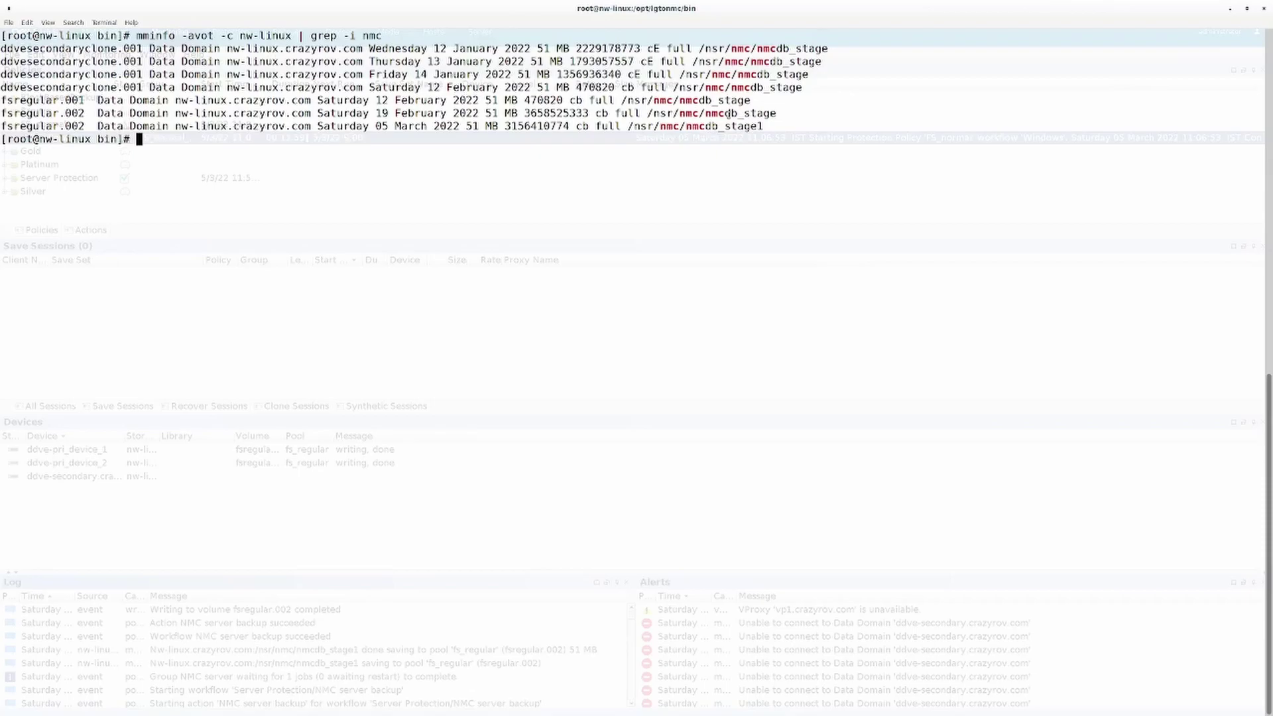
Connect to linux-1.crazyrov.com over SSH as root, entering the account password, and clear the screen
type("clear")
key("Return")
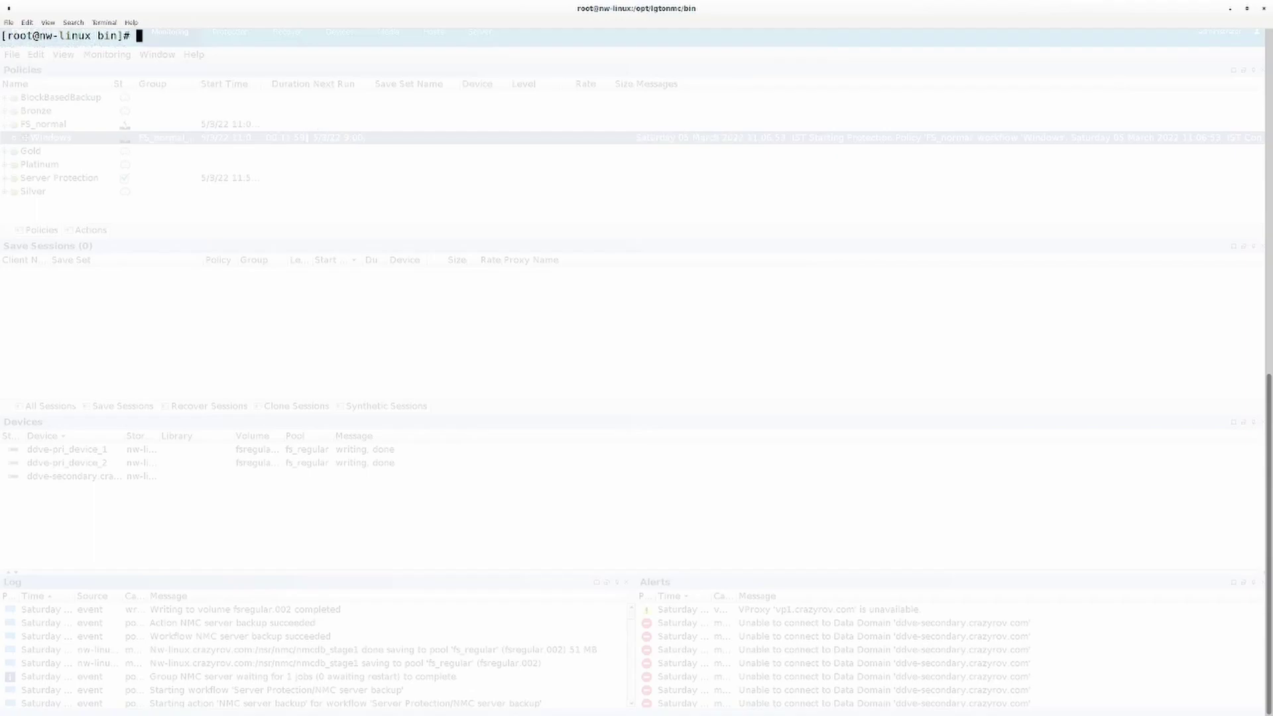
key("ctrl+r")
type("sh")
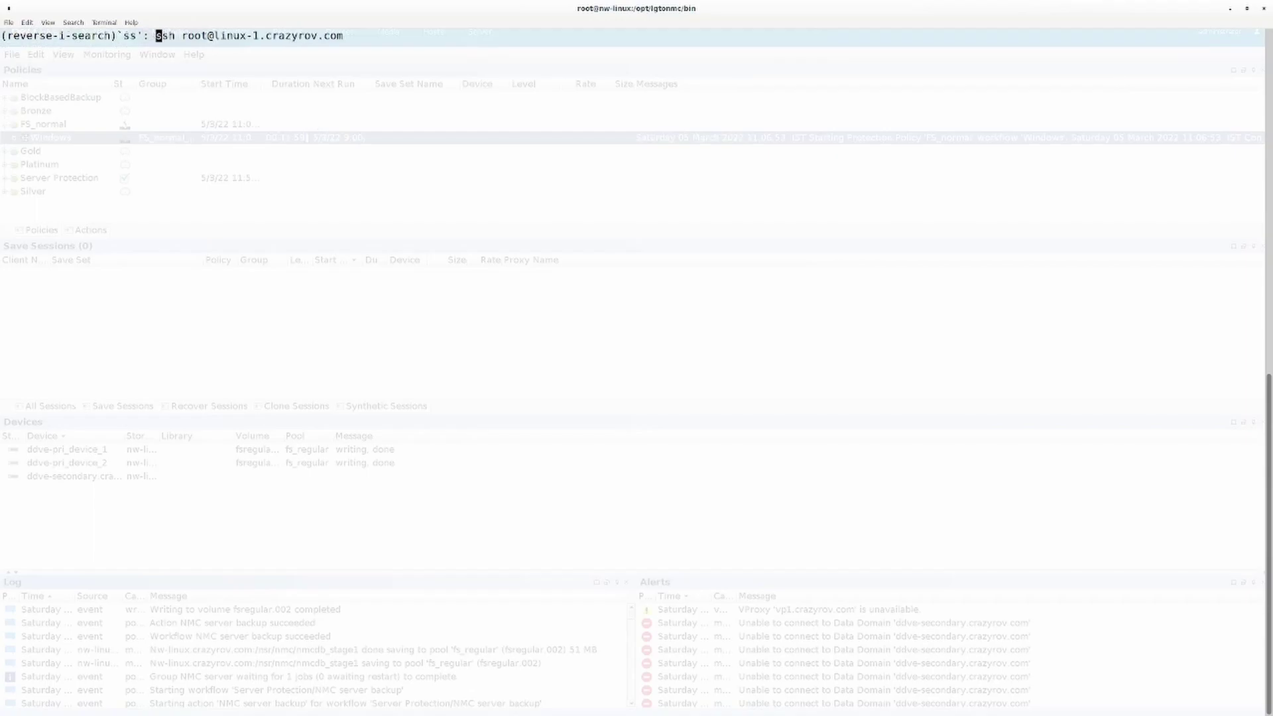
key("Escape")
key("Return")
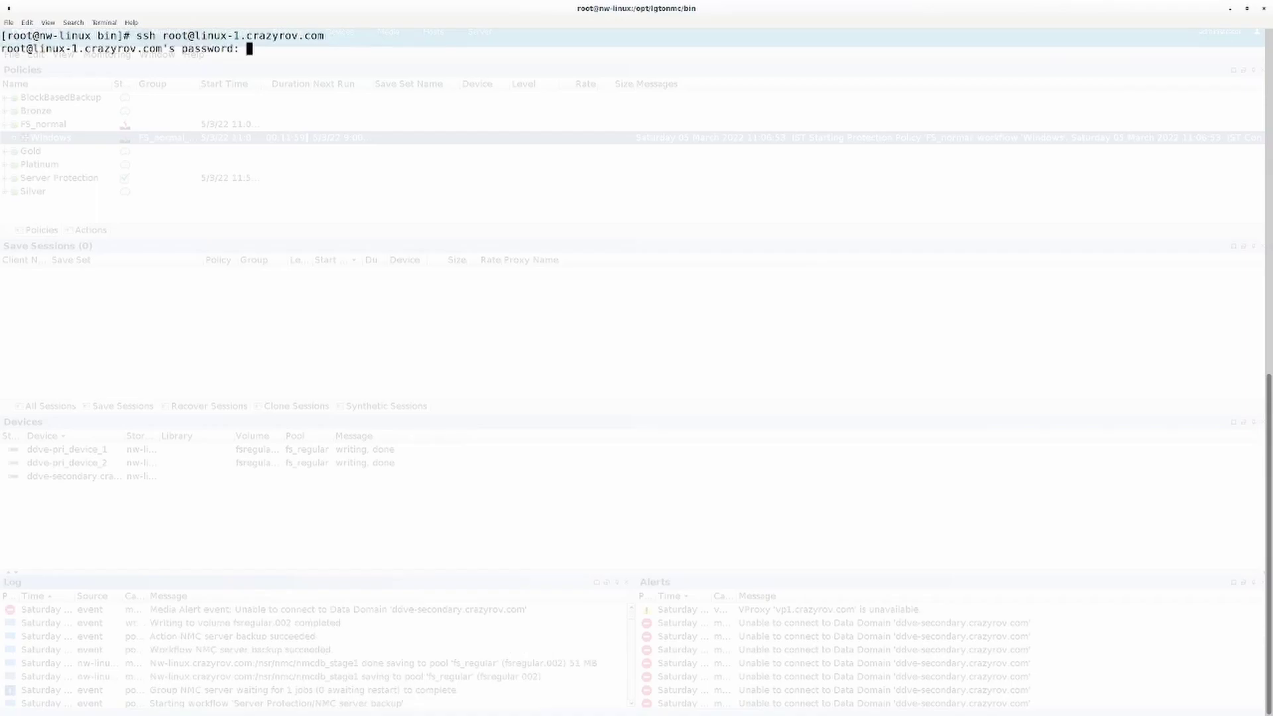
key("Return")
type("clear")
key("Return")
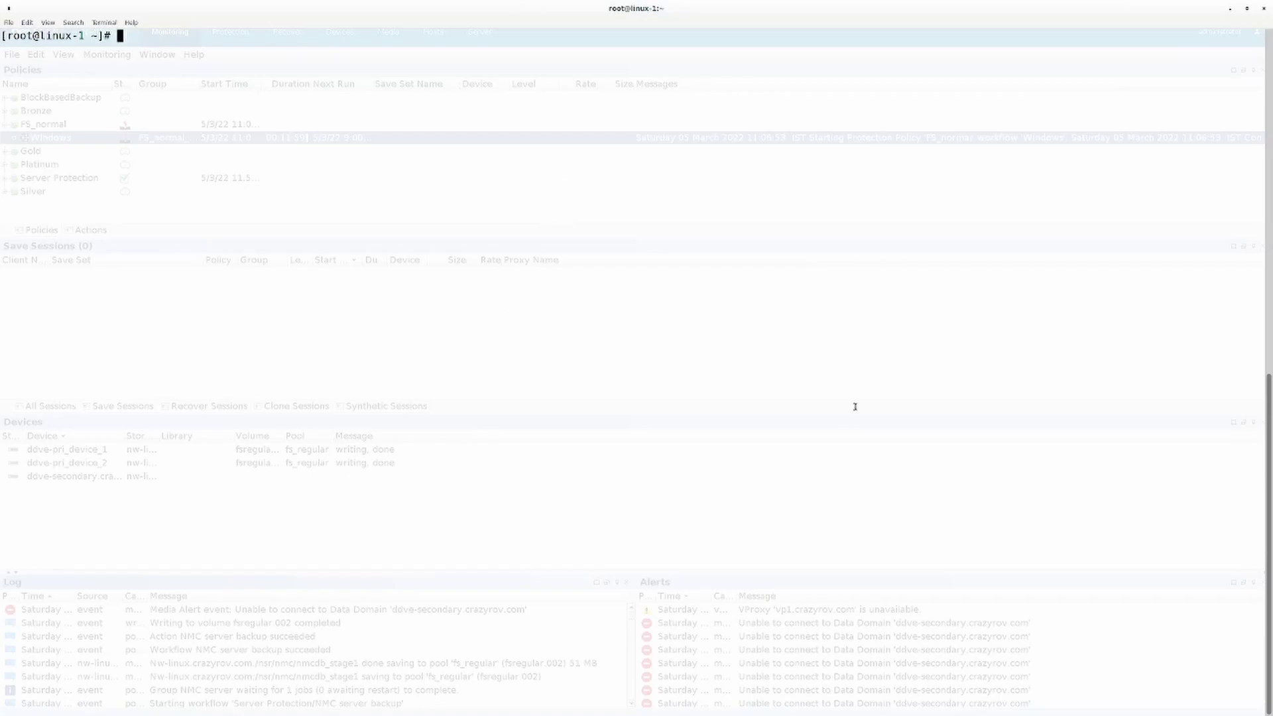
Look up the recoverpsm command in the NetWorker Commands phone app
key("alt+Tab")
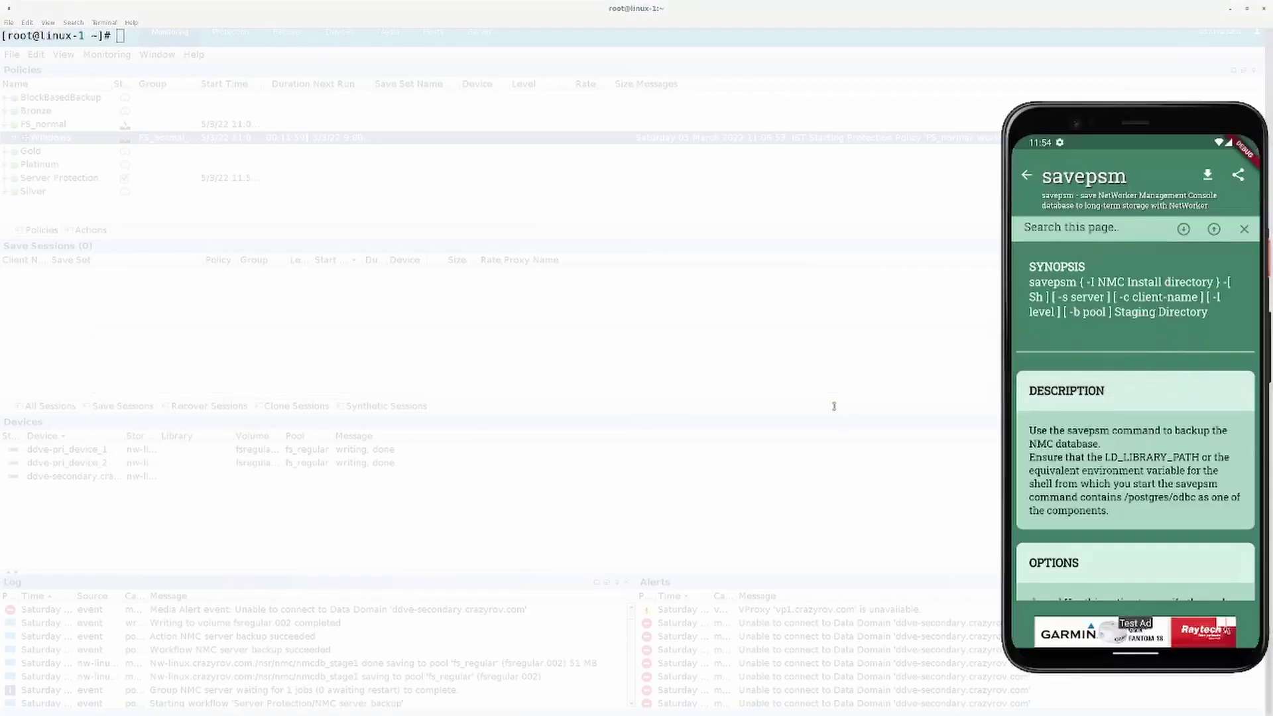
left_click(1026, 174)
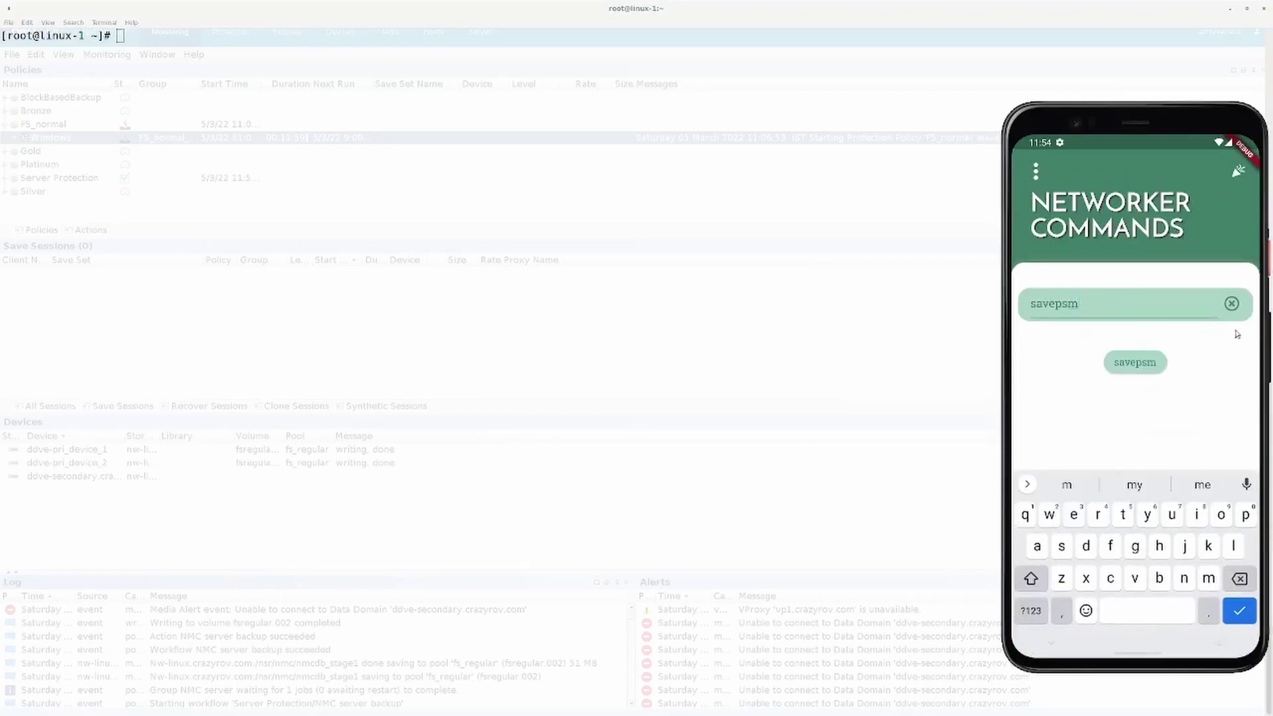
left_click(1231, 304)
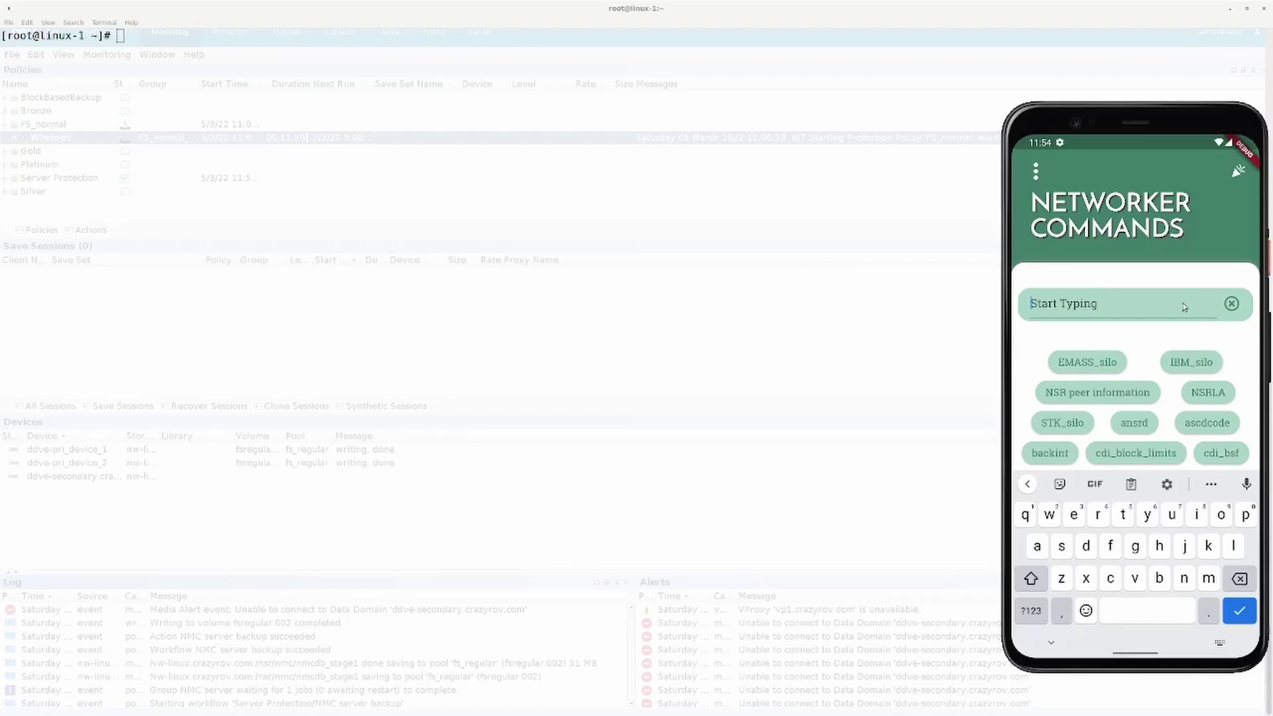
type("re")
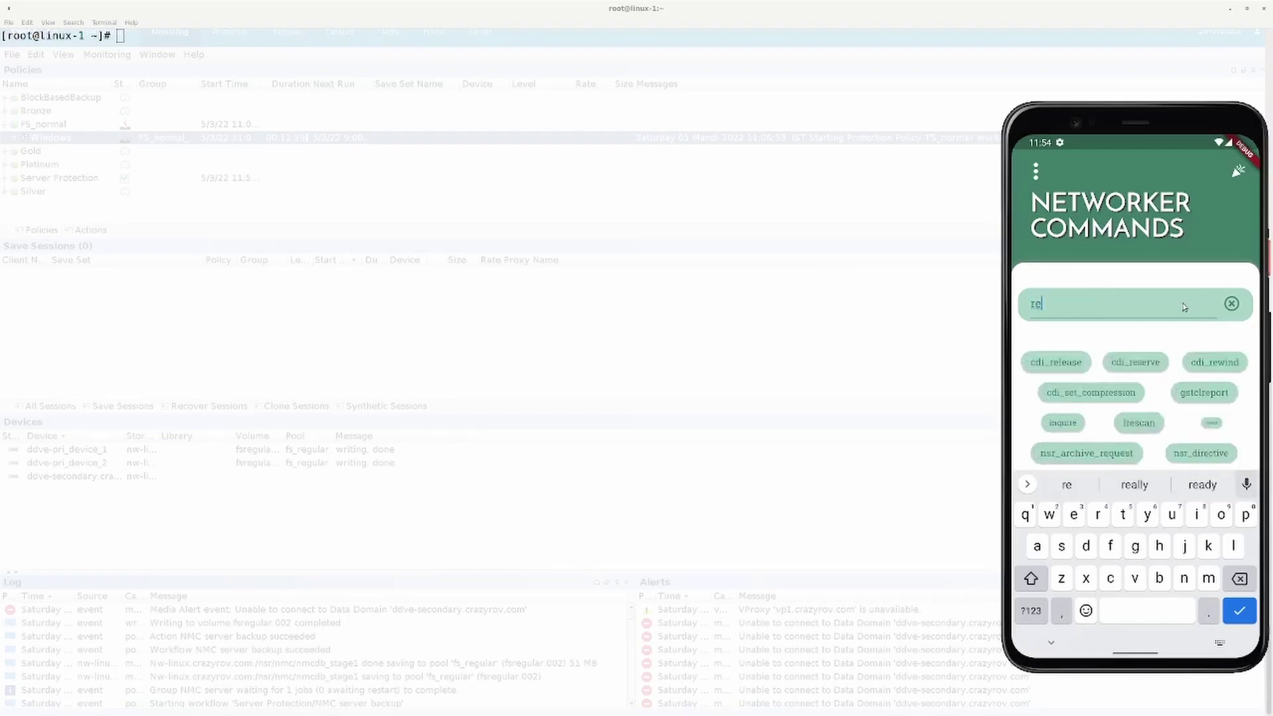
type("coverpsm")
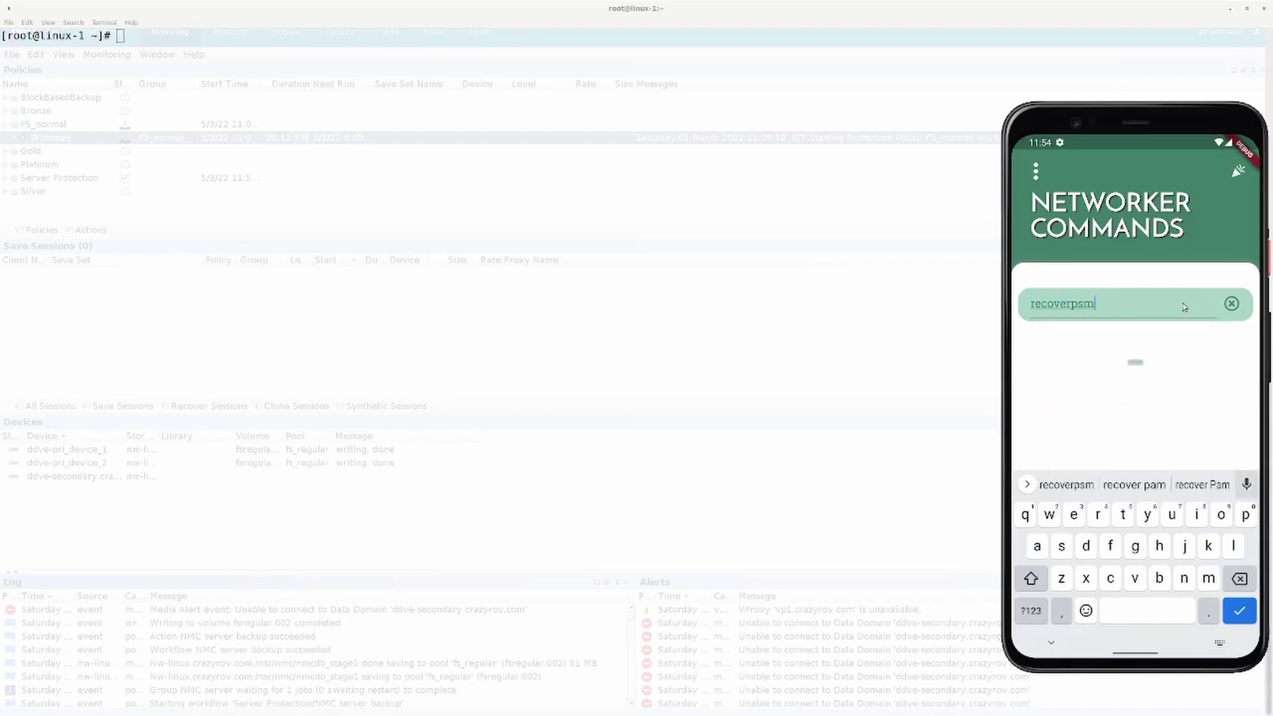
left_click(1143, 365)
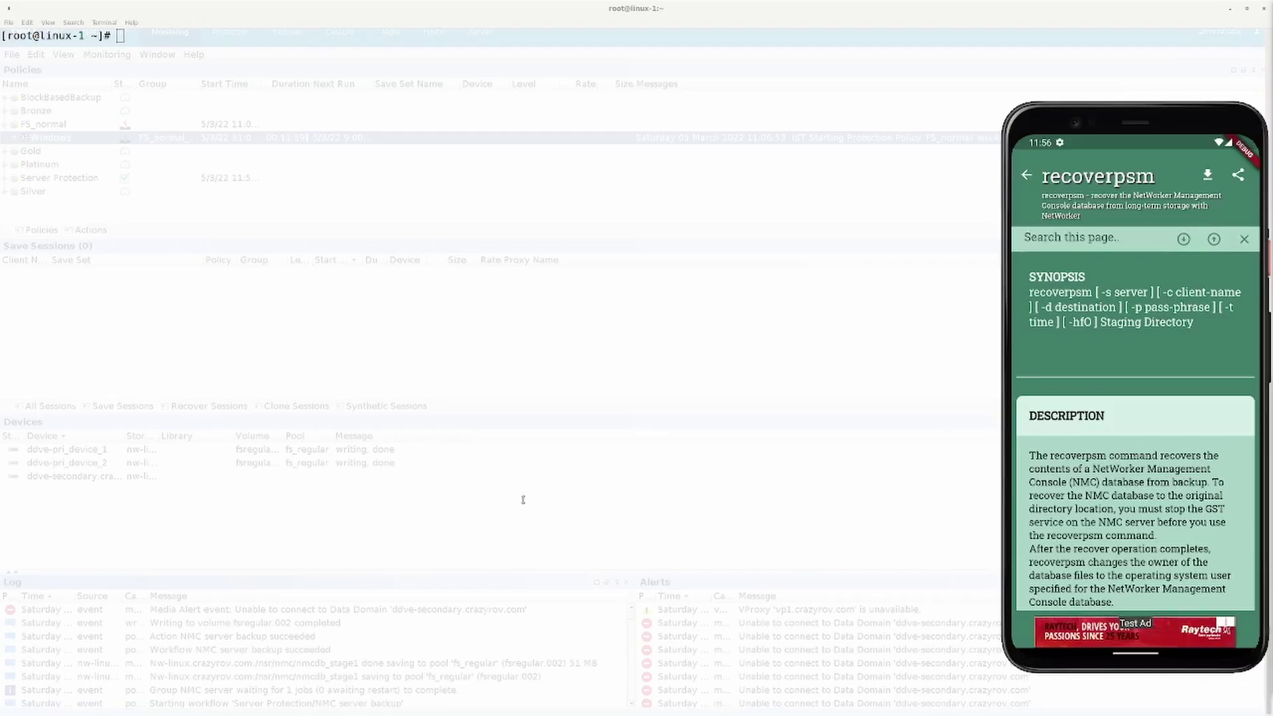
Return to the terminal, change to /opt/lgtonmc/bin/ and list all its files with details
left_click(521, 387)
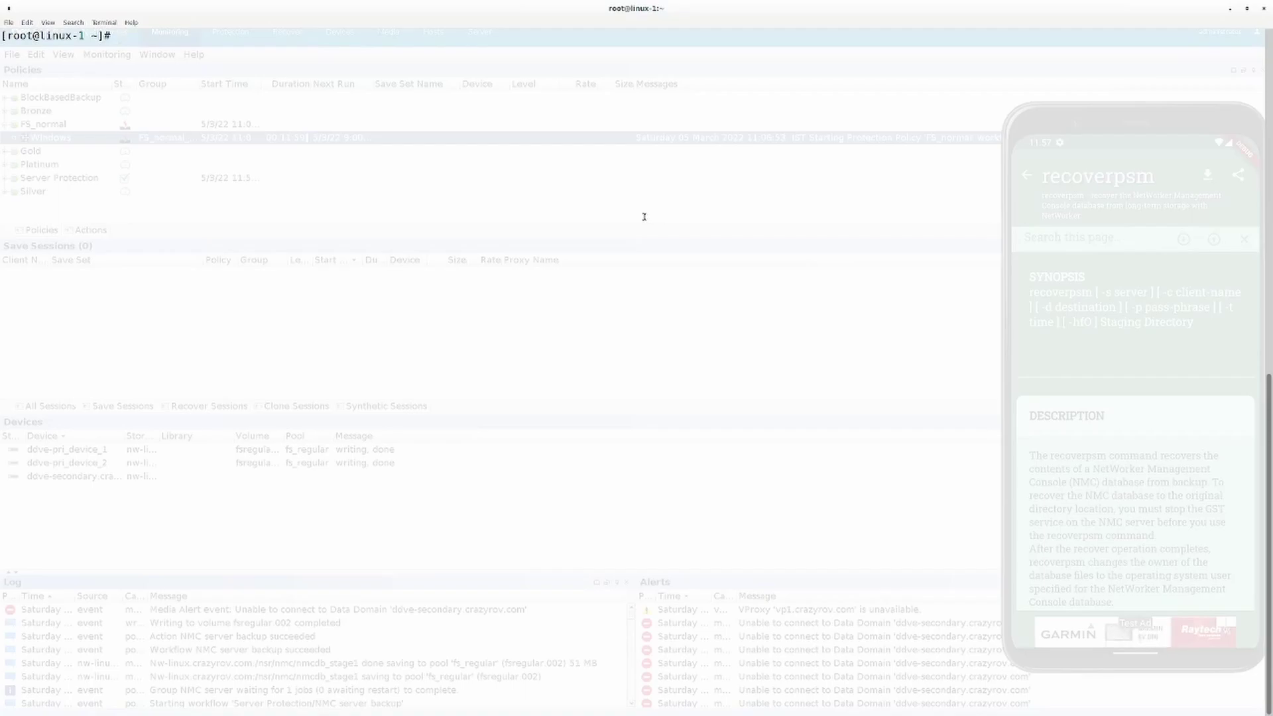
type("cd /opt/l")
key("Tab")
type("b")
key("Tab")
key("Return")
type("ls -la")
key("Return")
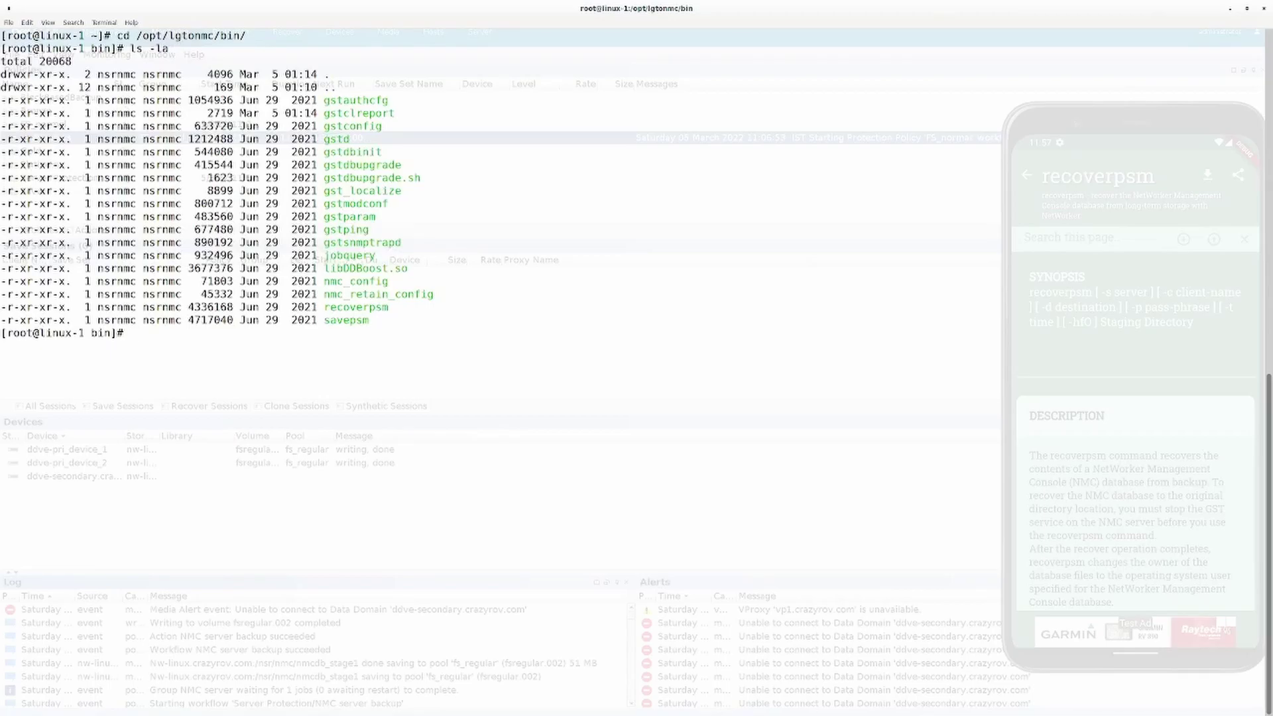
Try to recover the NMC database with ./recoverpsm -s nw-linux -c nw-linux /nsr/nmc/nmcdb_stage
type("./re")
key("Tab")
type("-s nw-linux -")
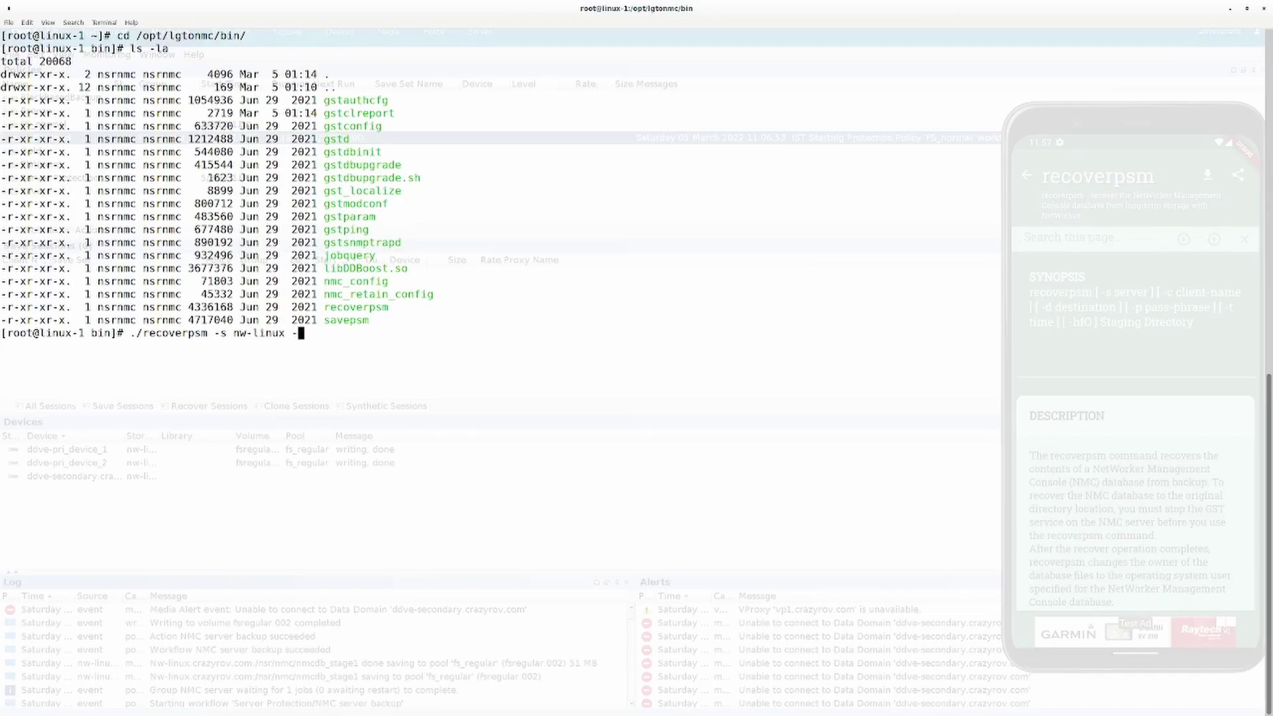
type("c nw-linux")
type("/nsr/")
key("BackSpace")
key("BackSpace")
type("r/nmc/nmcdb_stage")
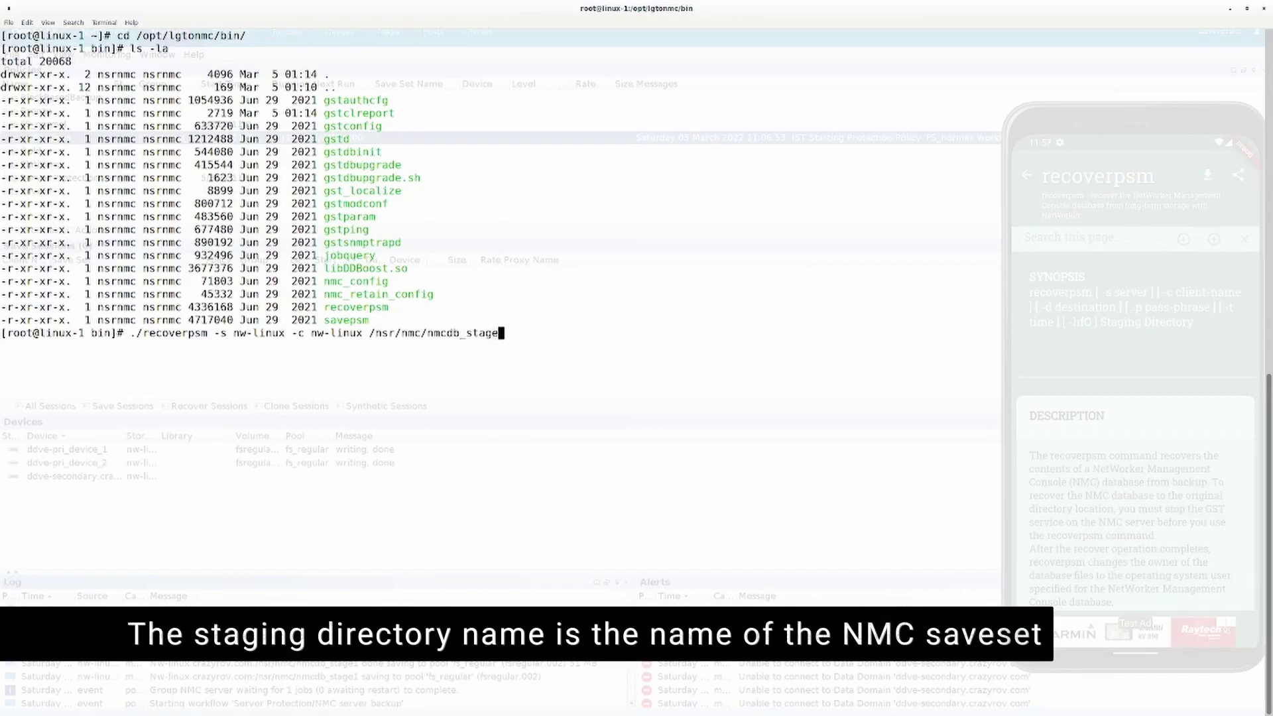
key("Return")
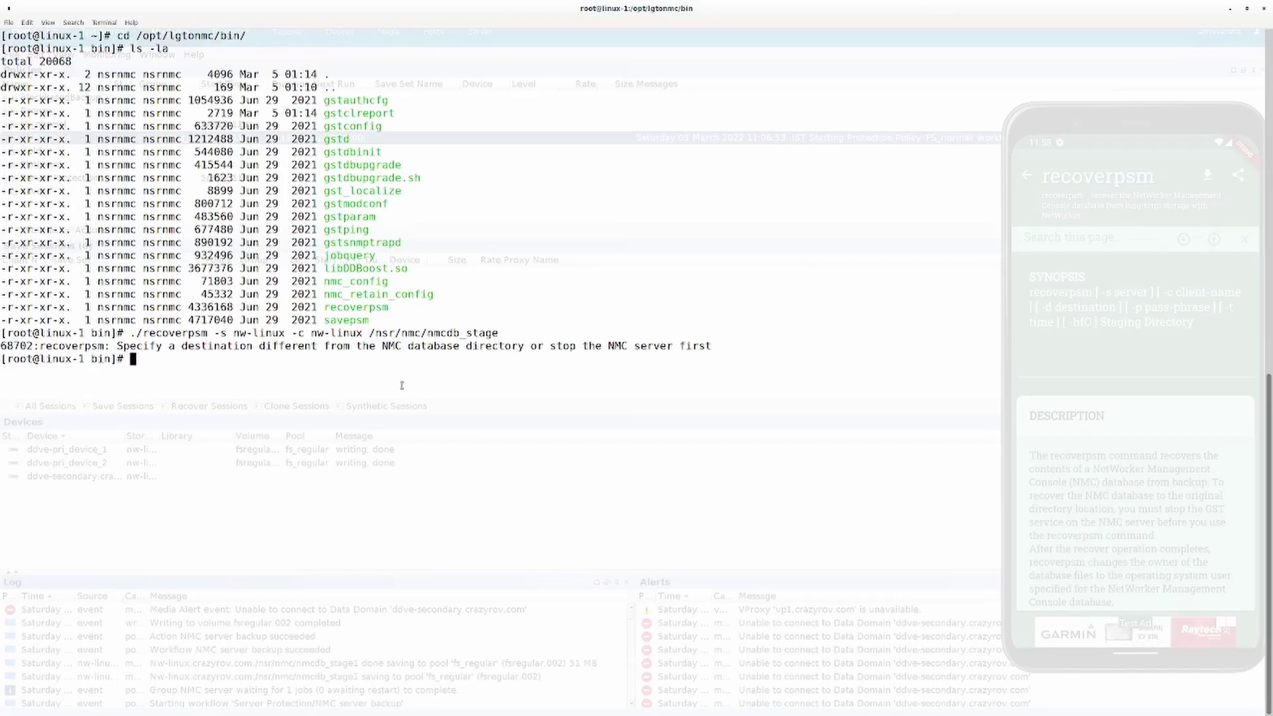
Stop the GST service on linux-1 with service gst stop, and clear the terminal
type("ser")
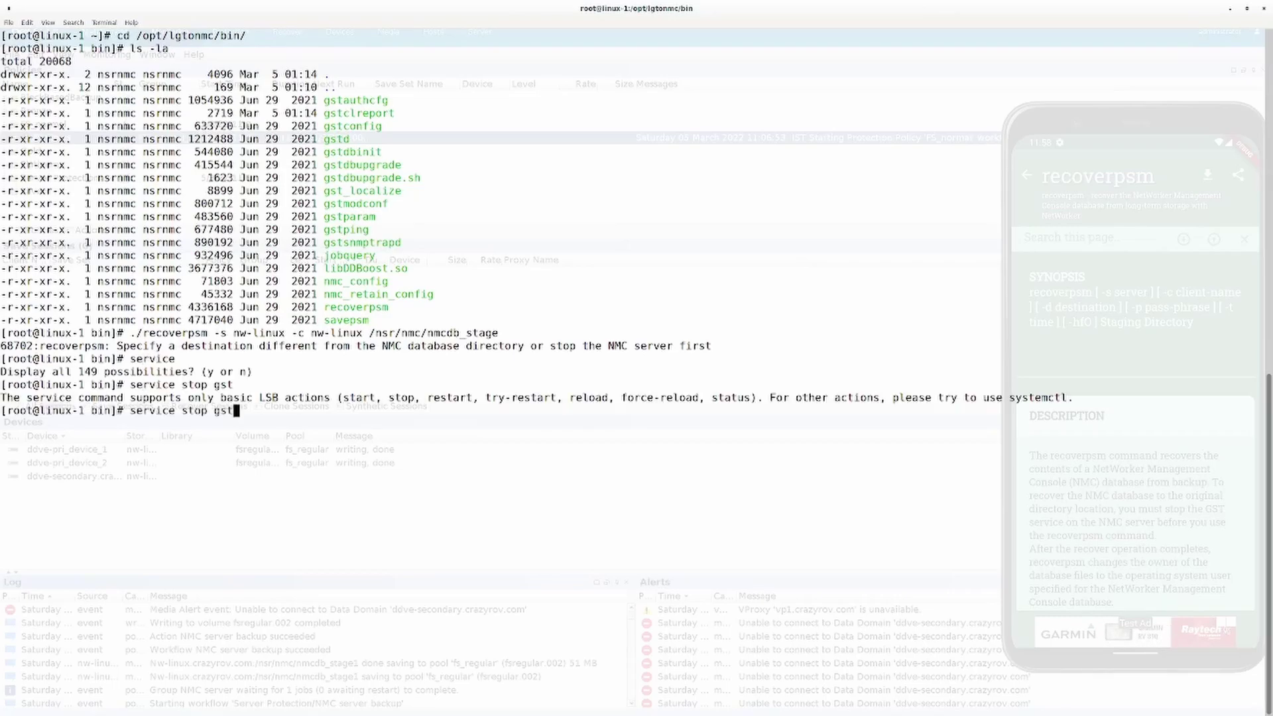
key("BackSpace")
key("BackSpace")
key("BackSpace")
key("BackSpace")
key("BackSpace")
key("BackSpace")
key("BackSpace")
key("BackSpace")
type("gst stop")
key("Return")
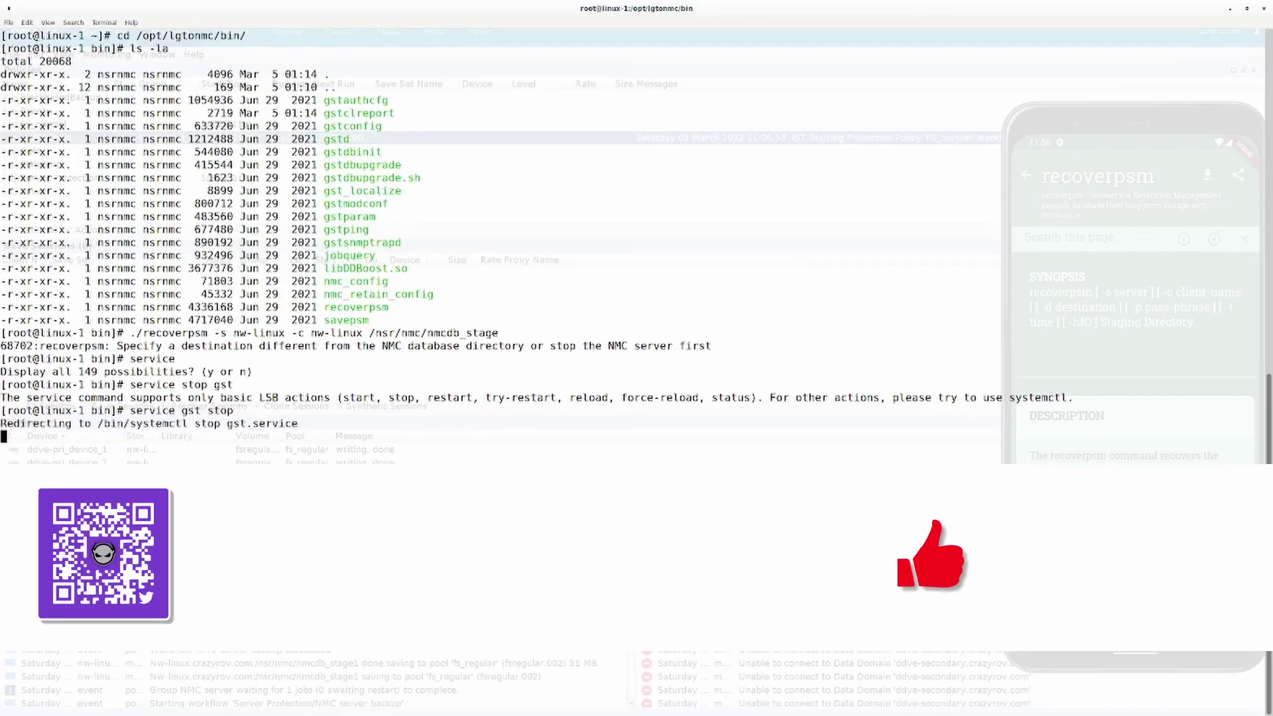
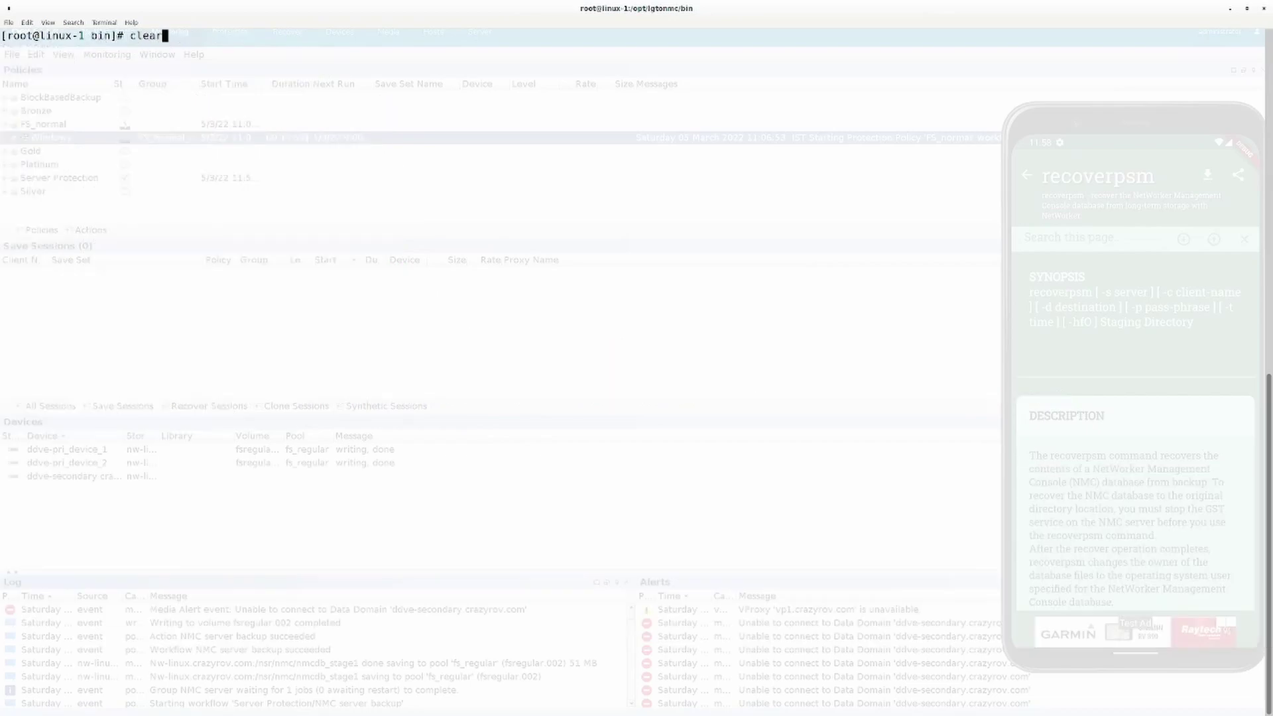
key("Return")
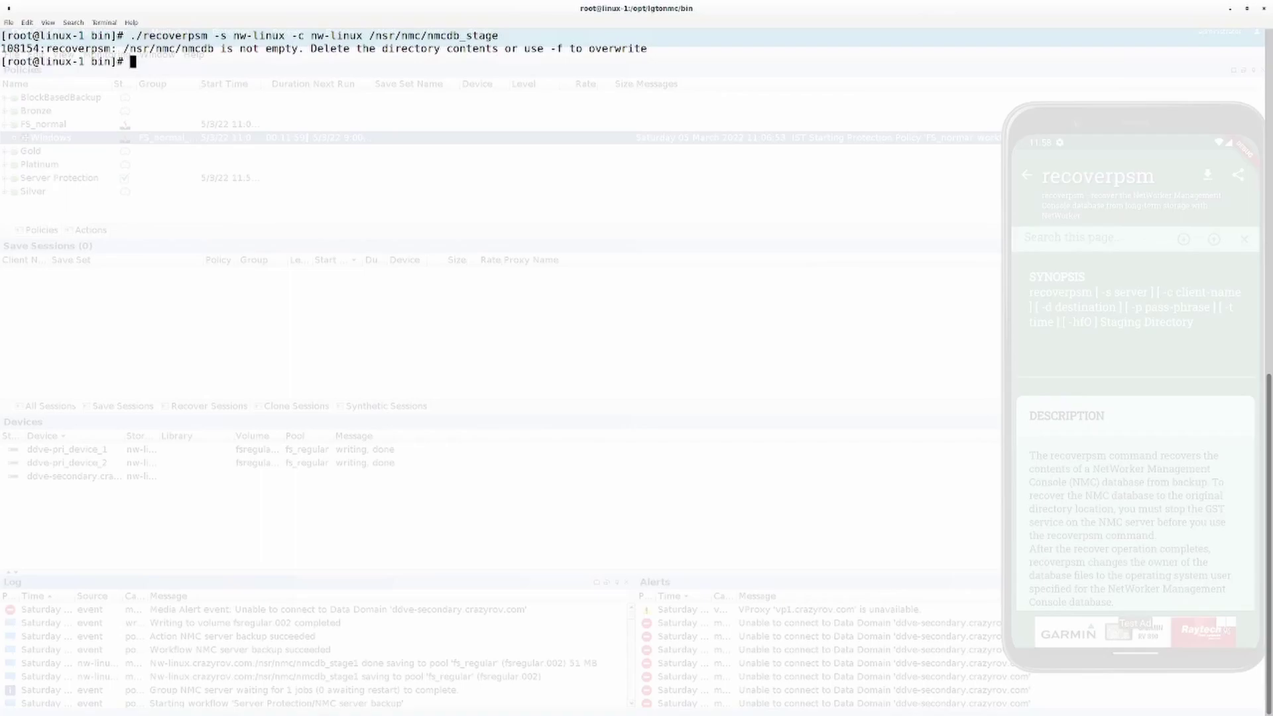
Try to recover the NMC database with forced overwrite using ./recoverpsm -f -s nw-linux -c nw-linux /nsr/nmc/nmcdb_stage
key("Up")
key("ctrl+a")
key("Right")
key("Right")
key("Right")
key("Right")
key("Right")
key("Right")
key("Right")
key("Right")
key("Right")
key("Right")
key("Right")
key("Right")
key("Right")
key("Right")
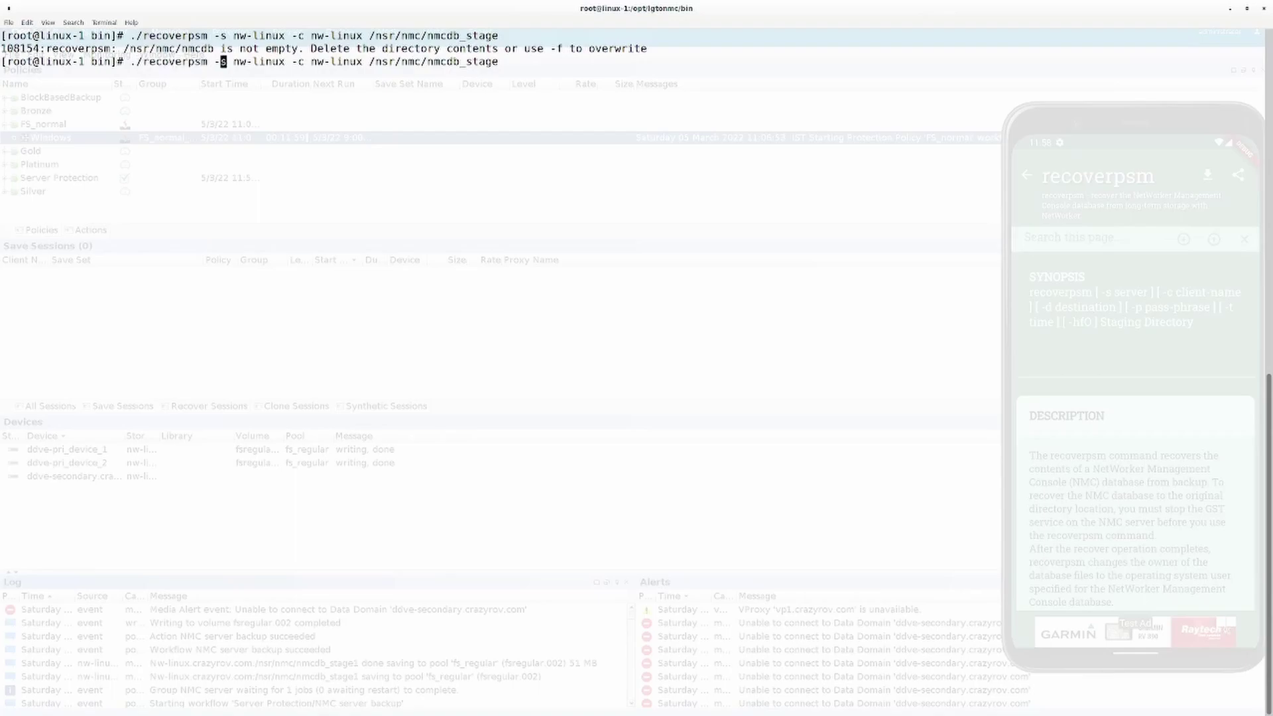
key("Left")
type("-f")
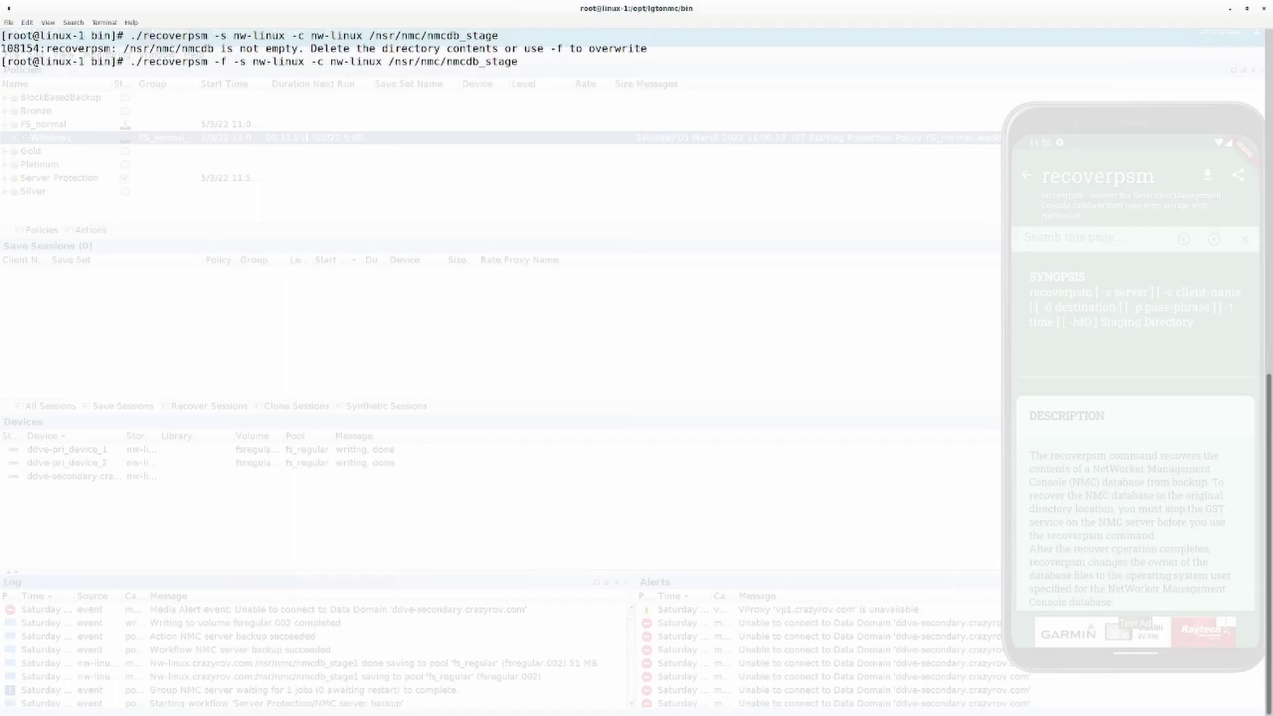
key("Return")
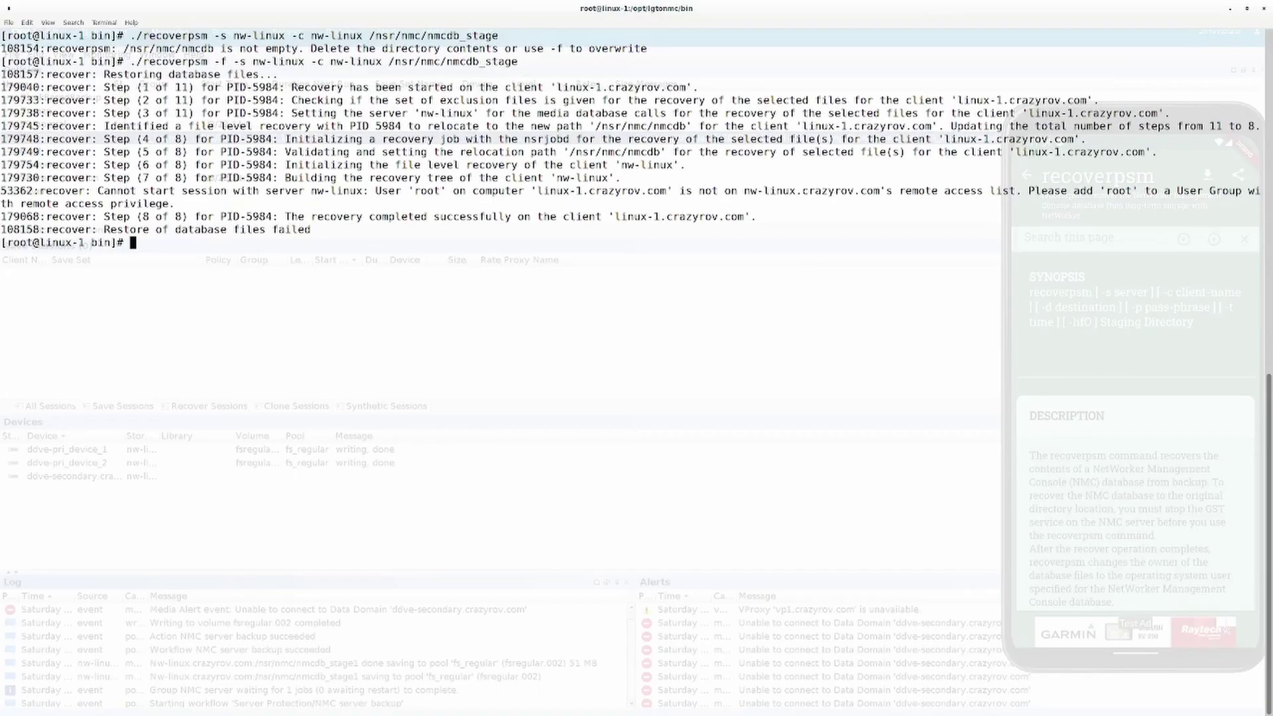
Switch to NetWorker Administration and open the nw-linux client's properties from the NMC server group at the Globals (1 of 2) settings
key("alt+Tab")
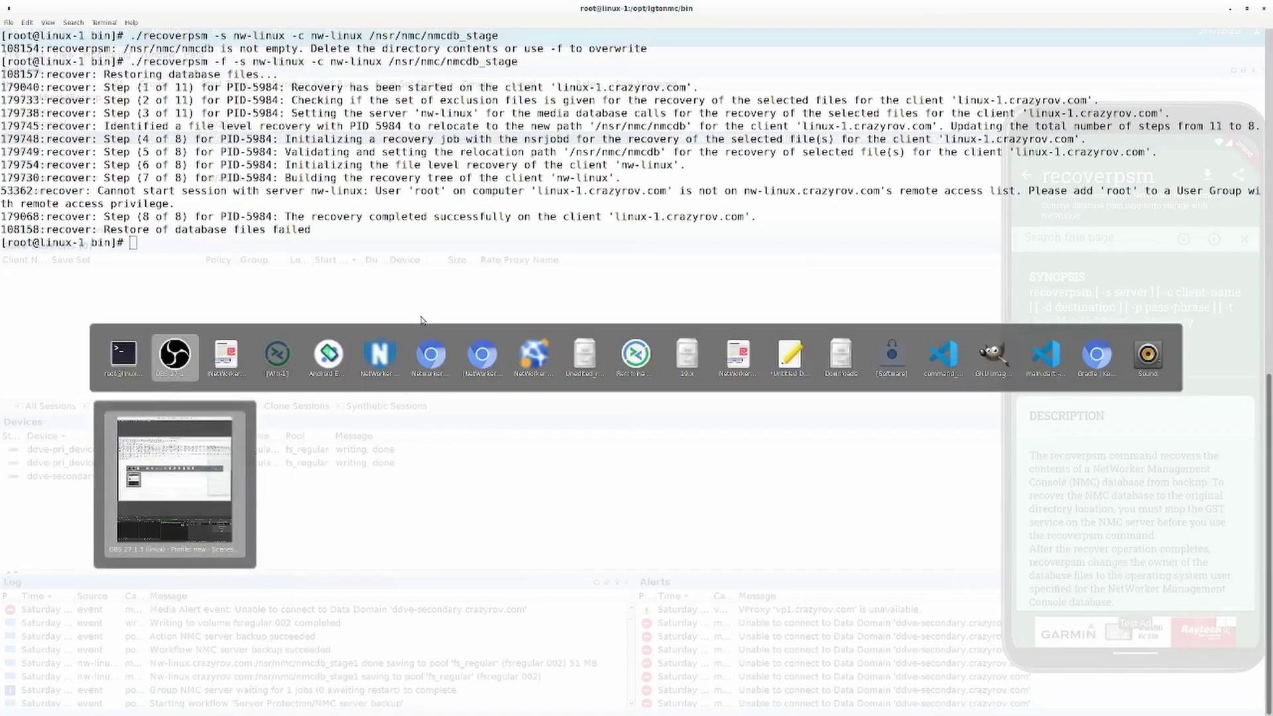
key("alt+Tab")
key("alt+Tab")
key("alt+Tab")
key("alt+shift+Tab")
key("alt+shift+Tab")
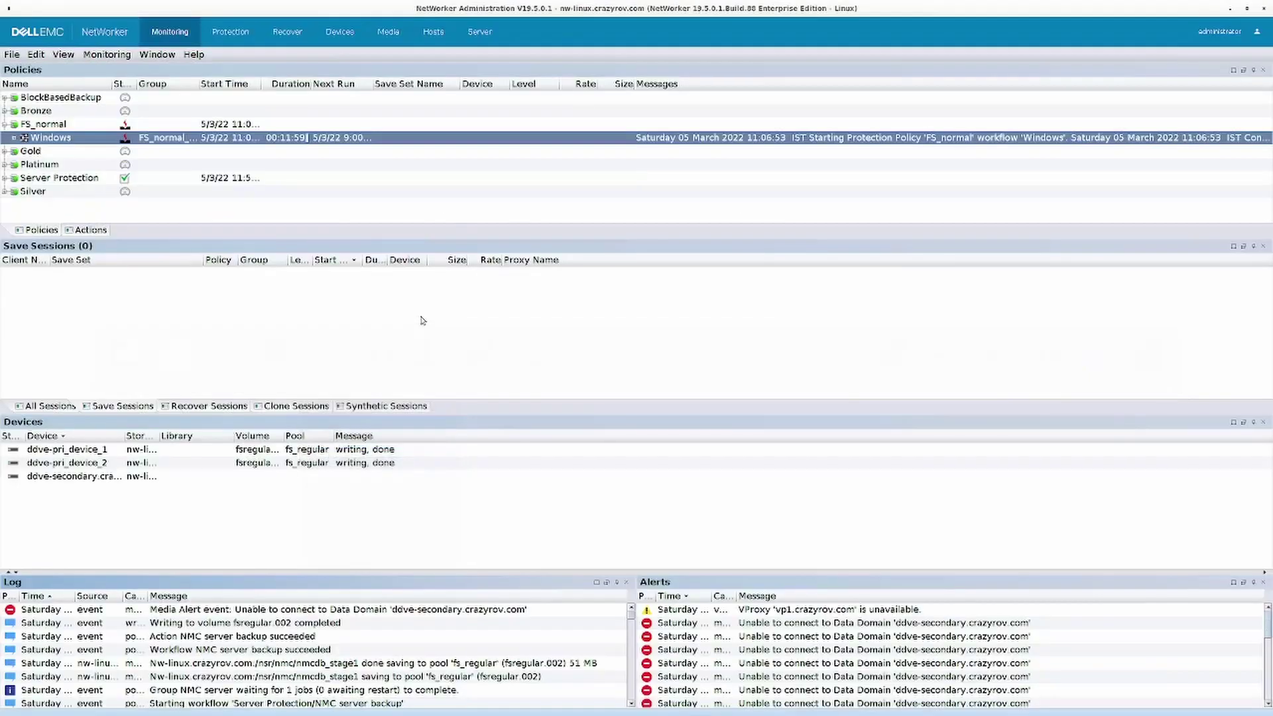
left_click(220, 44)
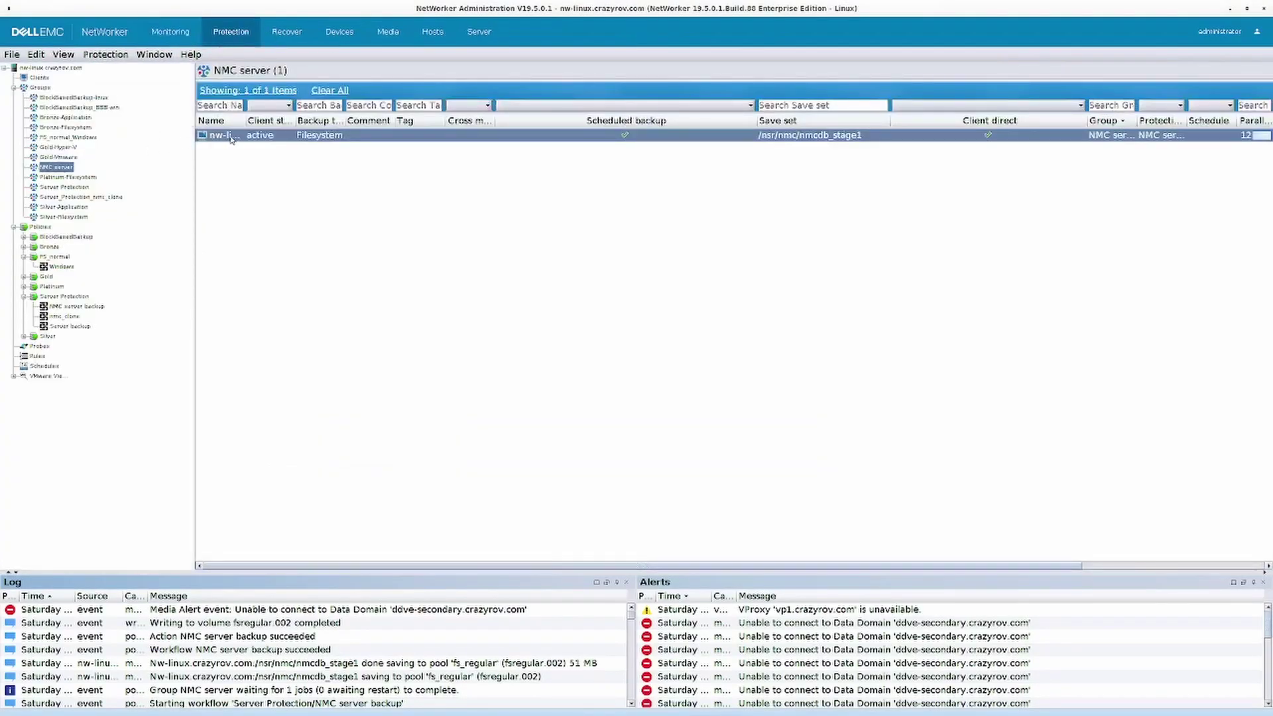
double_click(230, 138)
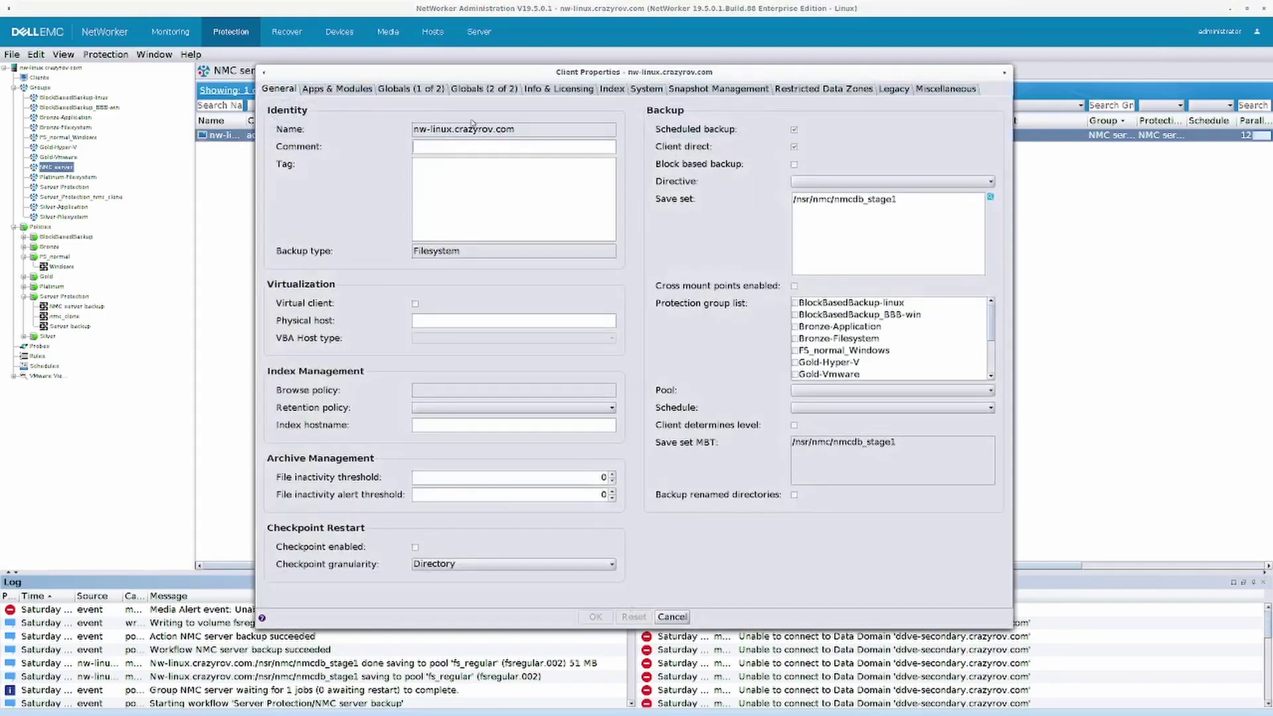
left_click(401, 87)
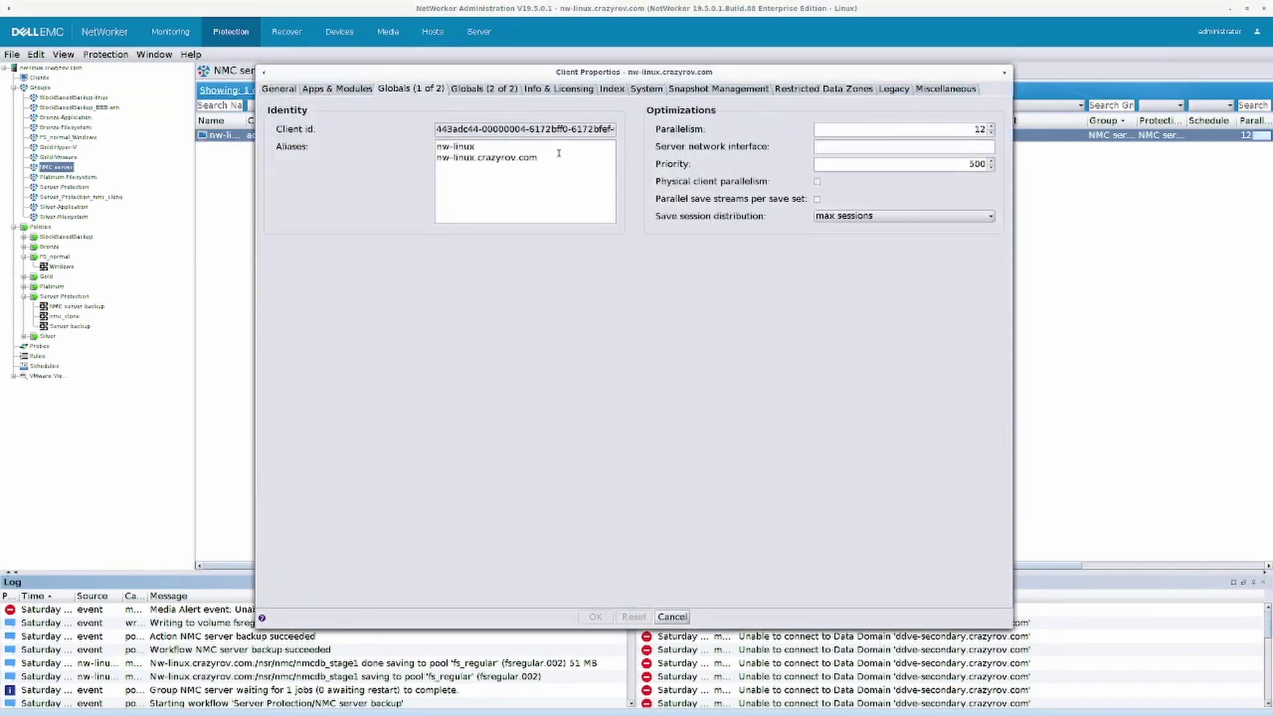
Switch back to the terminal and reread the remote access error from the recovery attempt
key("alt+Tab")
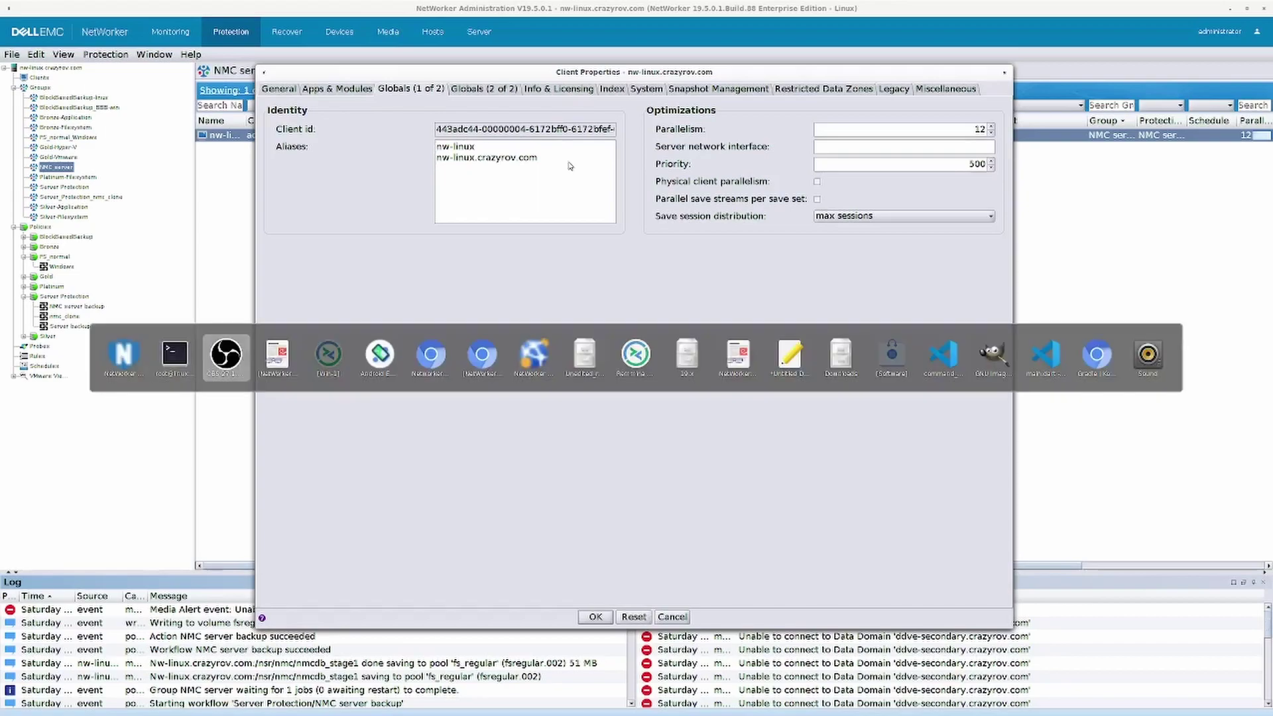
key("Tab")
key("Tab")
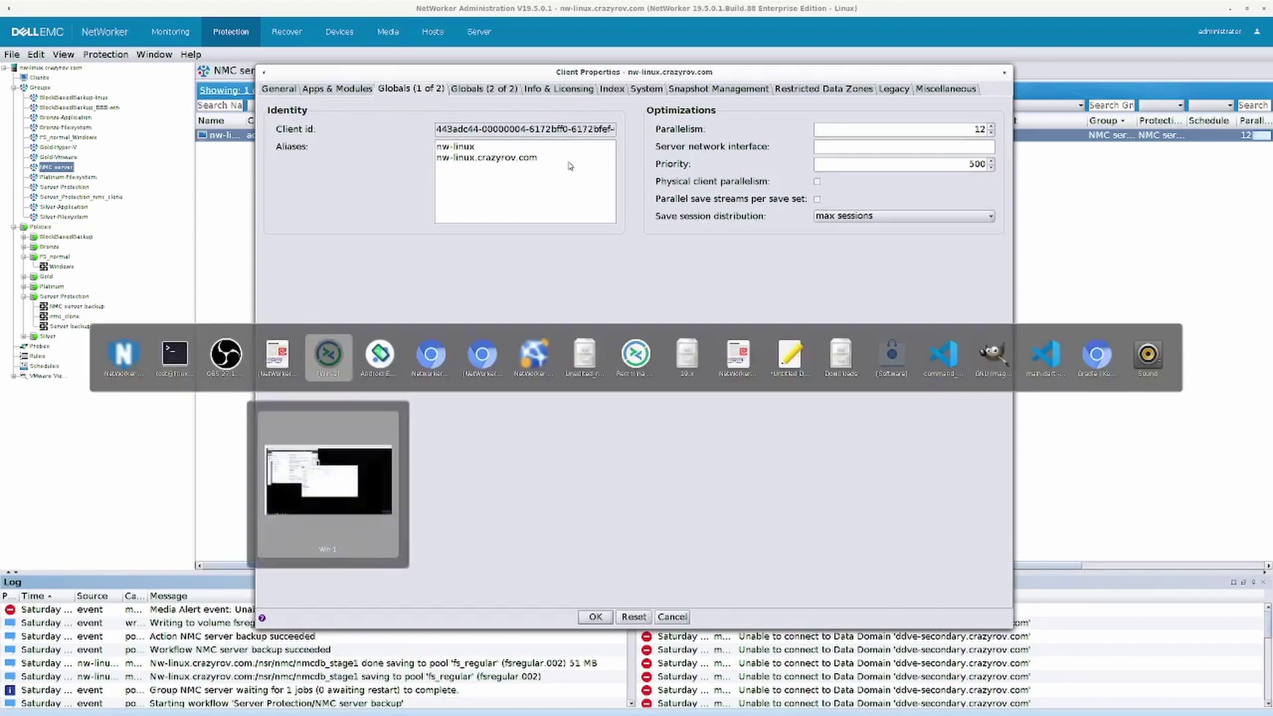
key("shift+Tab")
key("shift+Tab")
key("shift+Tab")
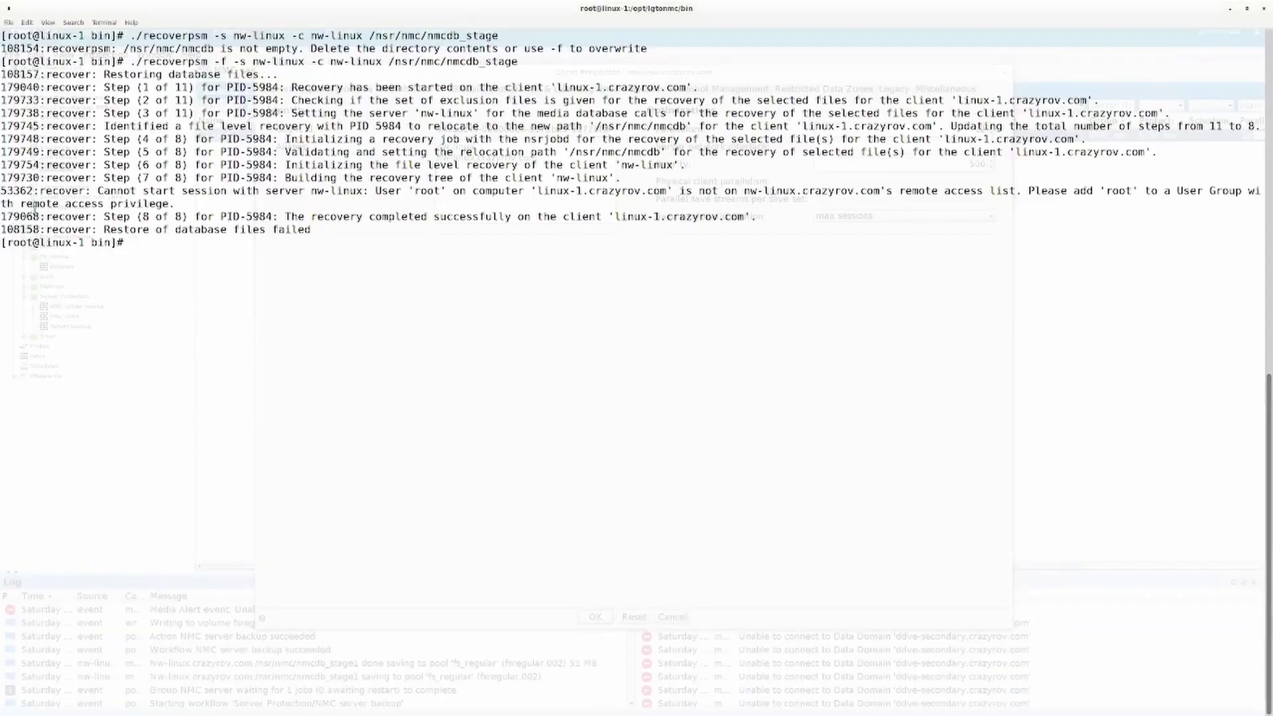
left_click_drag(41, 240, 85, 243)
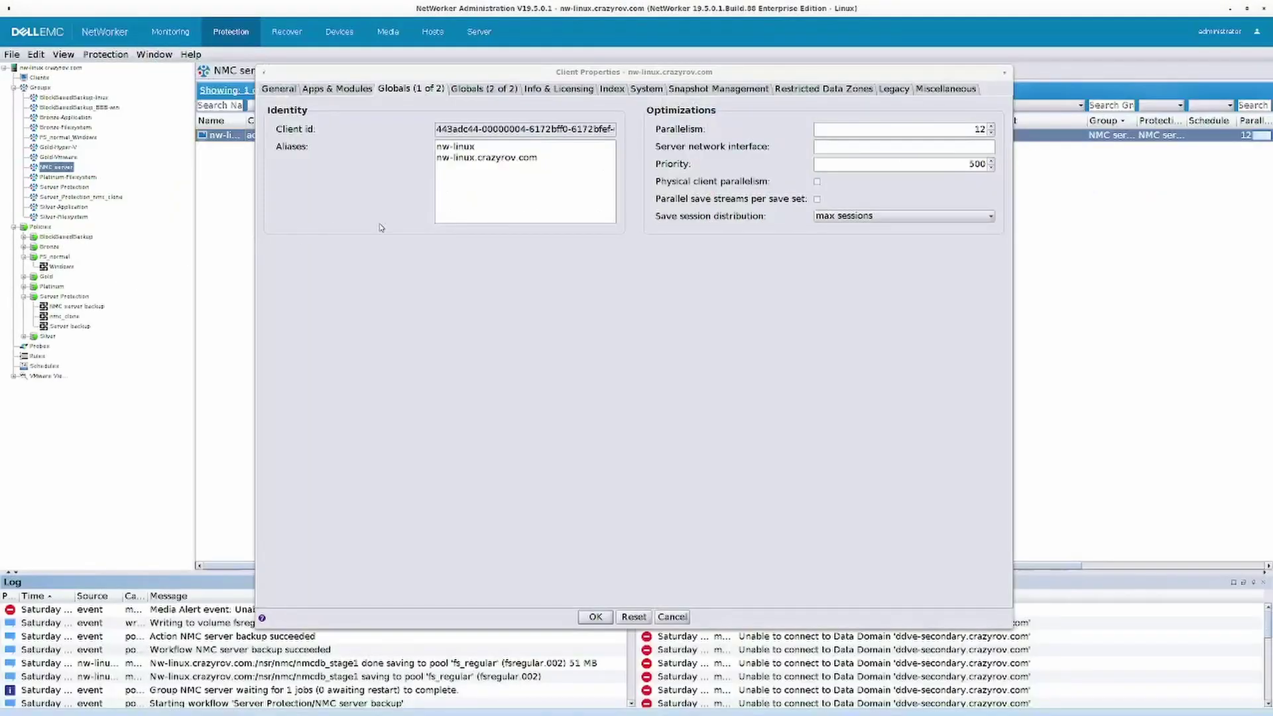
Return to the nw-linux client properties, add linux-1 to the remote access list and save the client
left_click(526, 188)
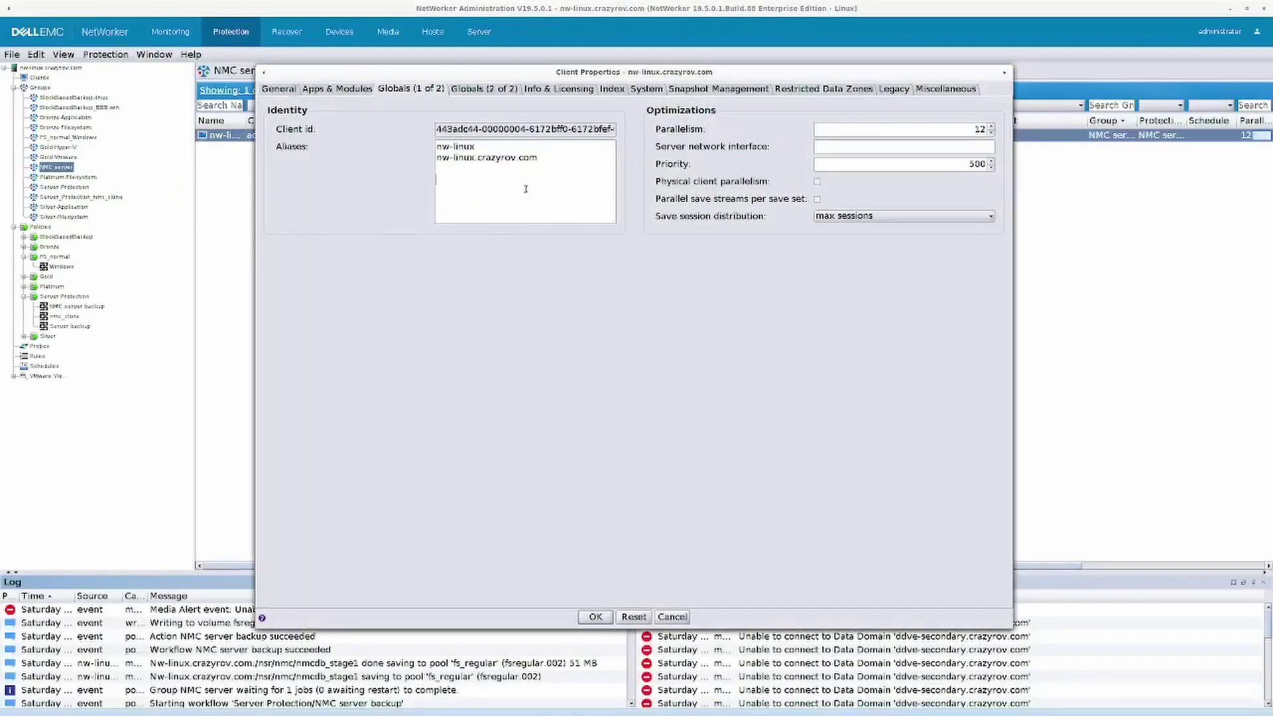
left_click(472, 90)
left_click(470, 133)
type("linux-1")
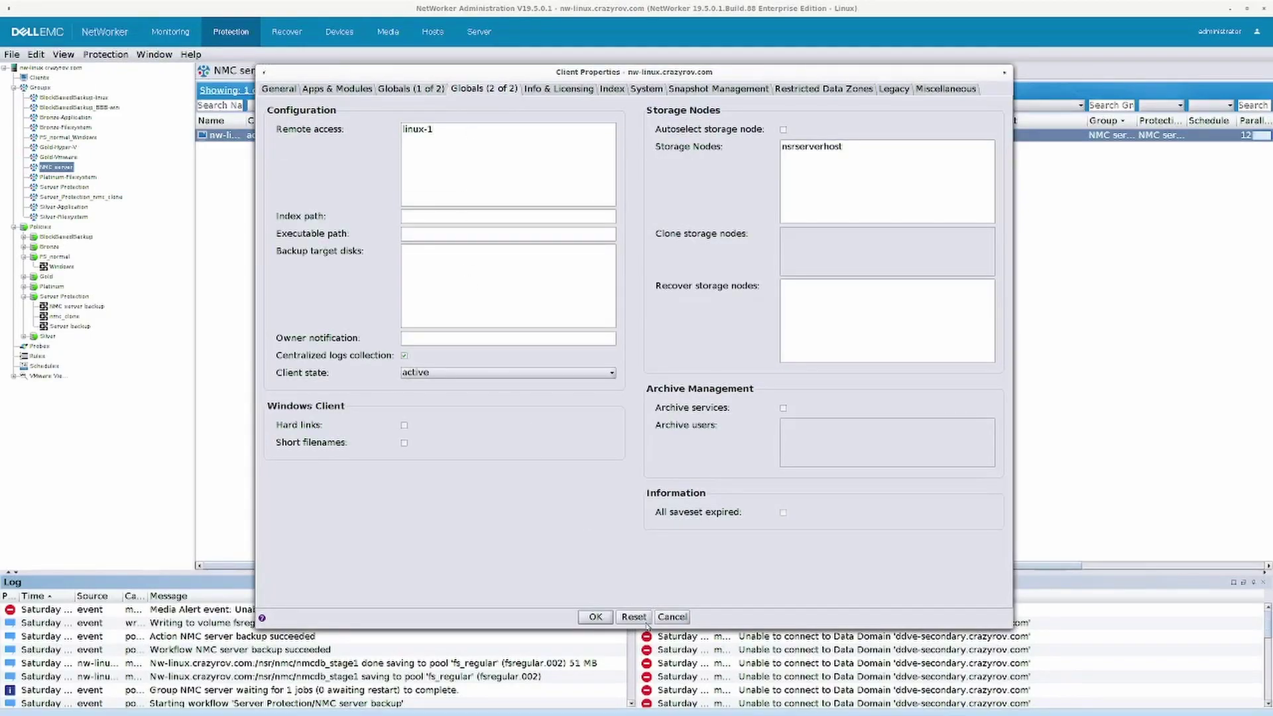
left_click(595, 616)
Switch to the terminal, clear it and rerun ./recoverpsm -f -s nw-linux -c nw-linux /nsr/nmc/nmcdb_stage
key("alt+Tab")
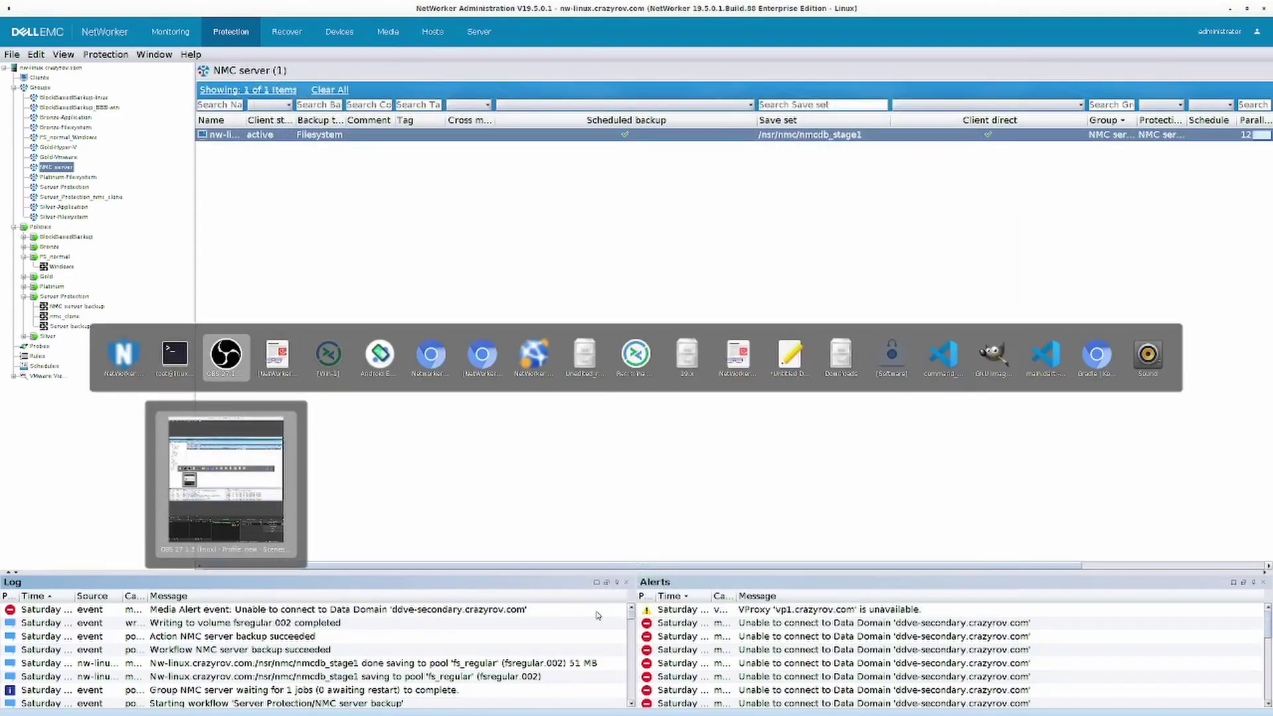
key("alt+shift+Tab")
type("clear")
key("Return")
key("Up")
key("Up")
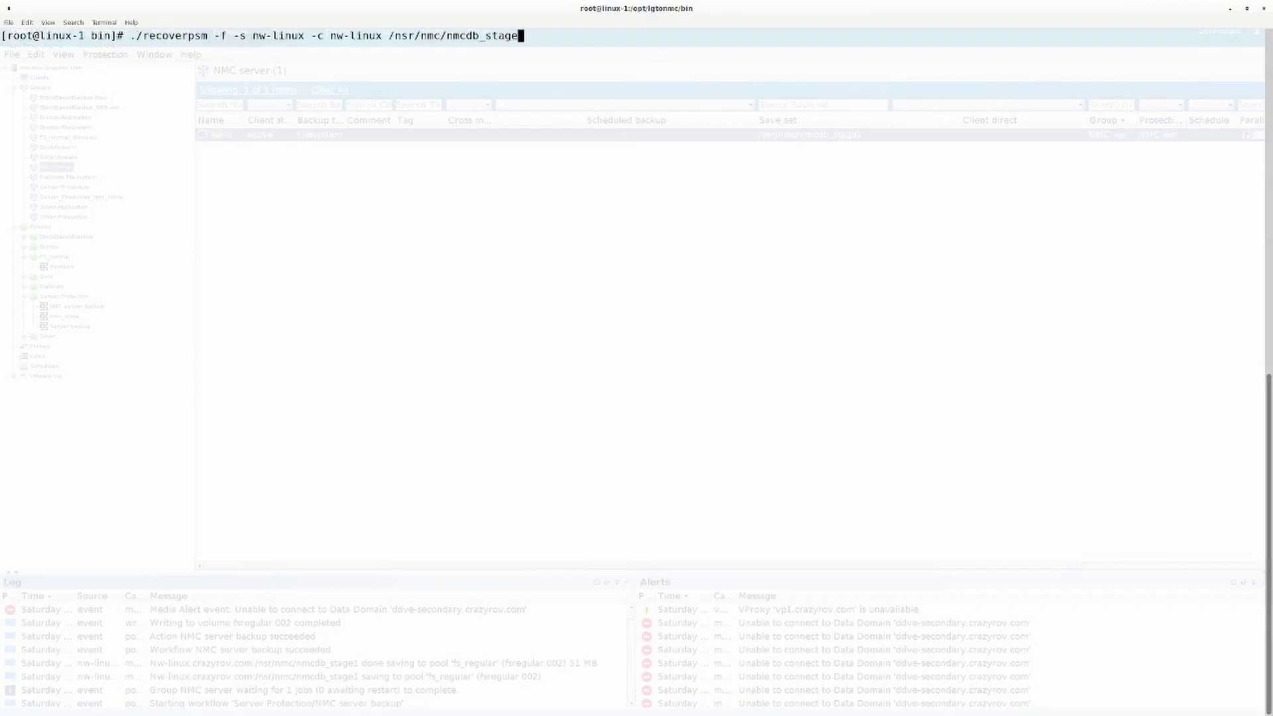
key("Return")
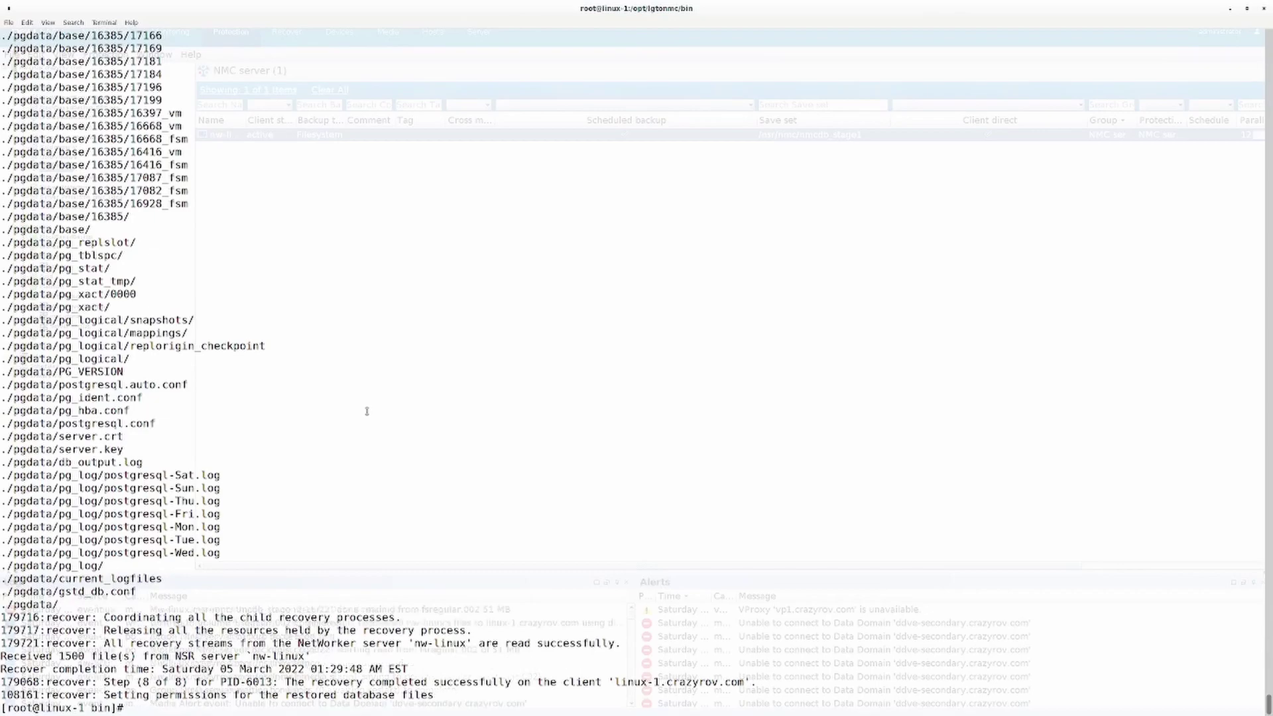
Clear the screen and list the files in the NMC bin directory with details to find nmc_config
key("ctrl+l")
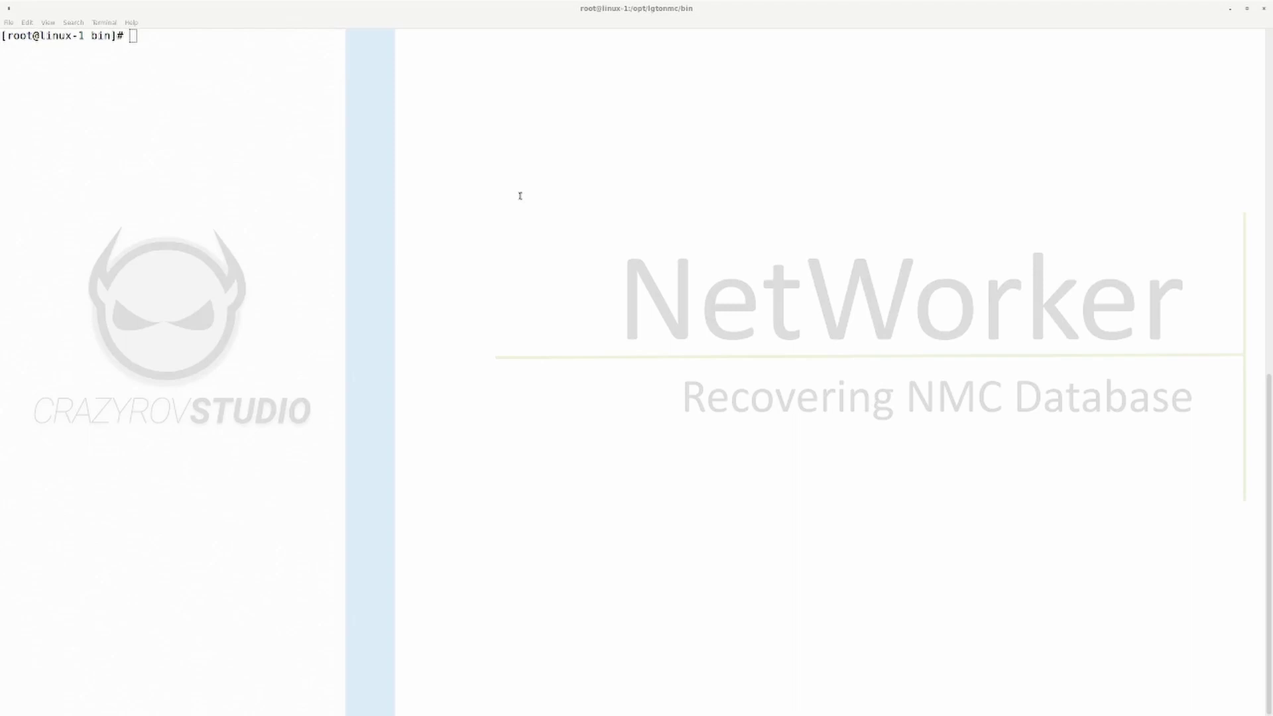
type("ls -la")
key("Return")
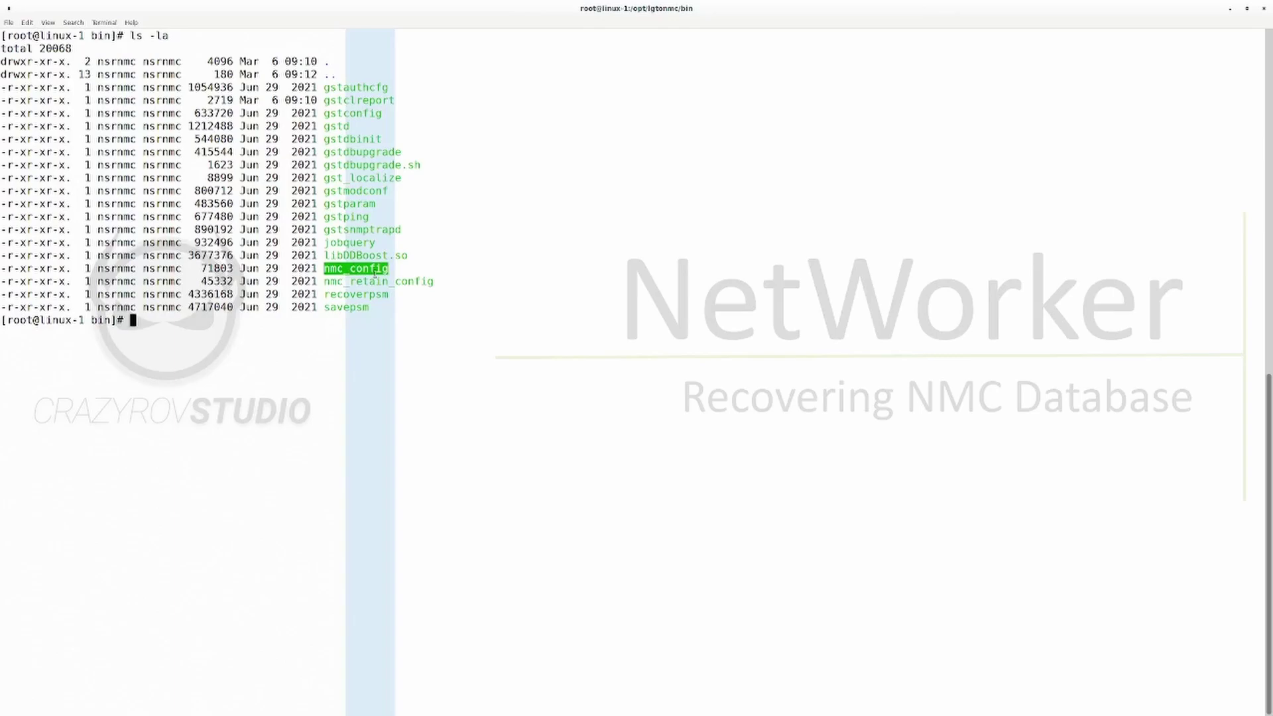
Run ./nmc_config, choosing a new certificate, the default database directory /nsr/nmc/nmcdb and keeping the existing database
type("./nmc_config")
key("Return")
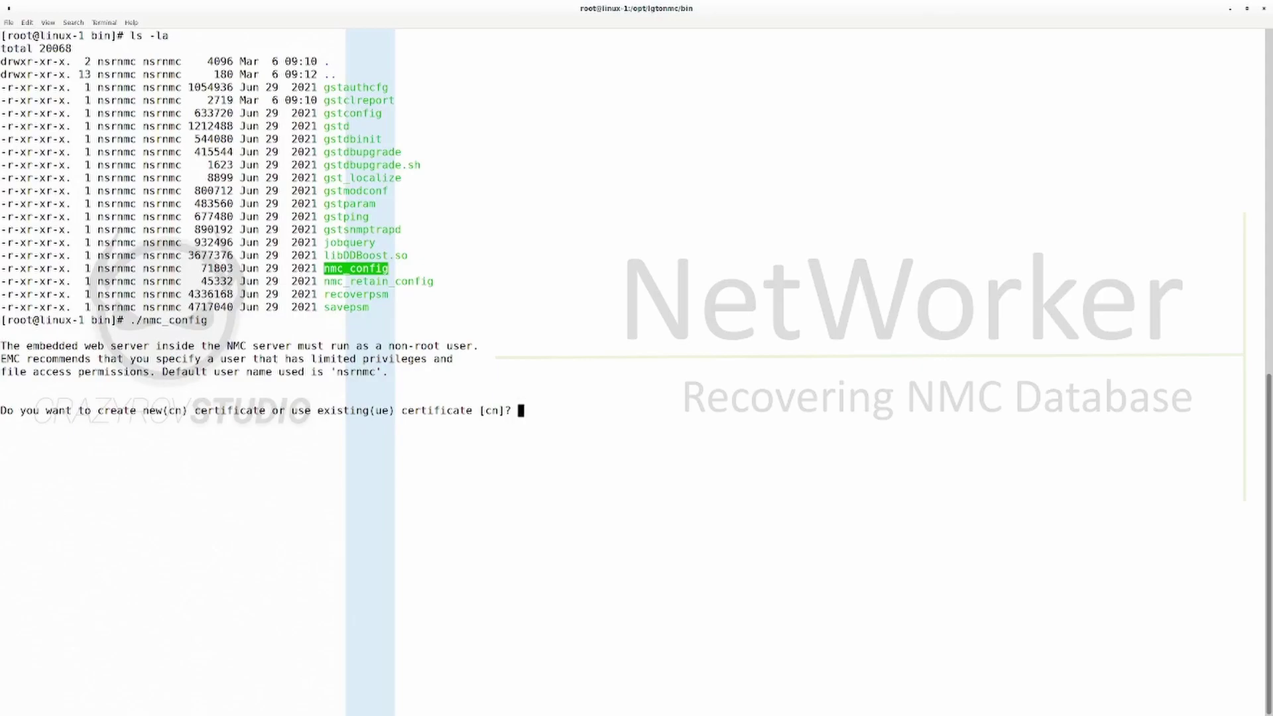
key("Return")
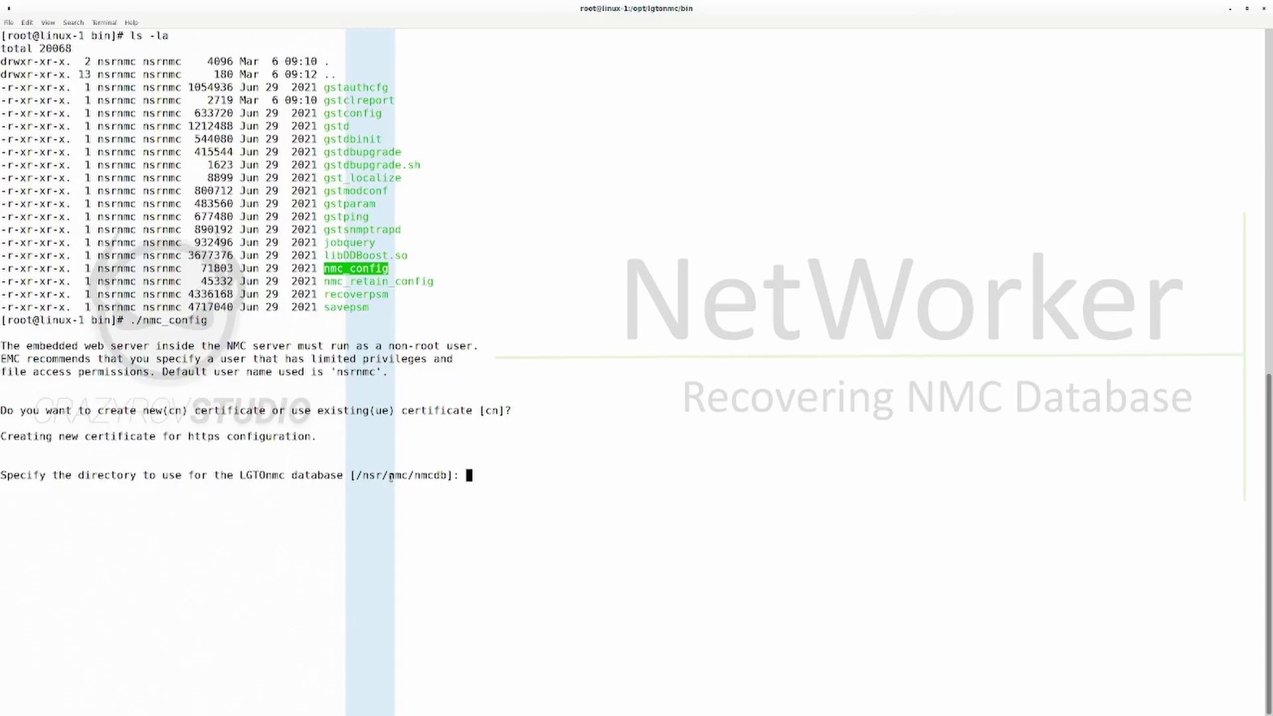
key("Return")
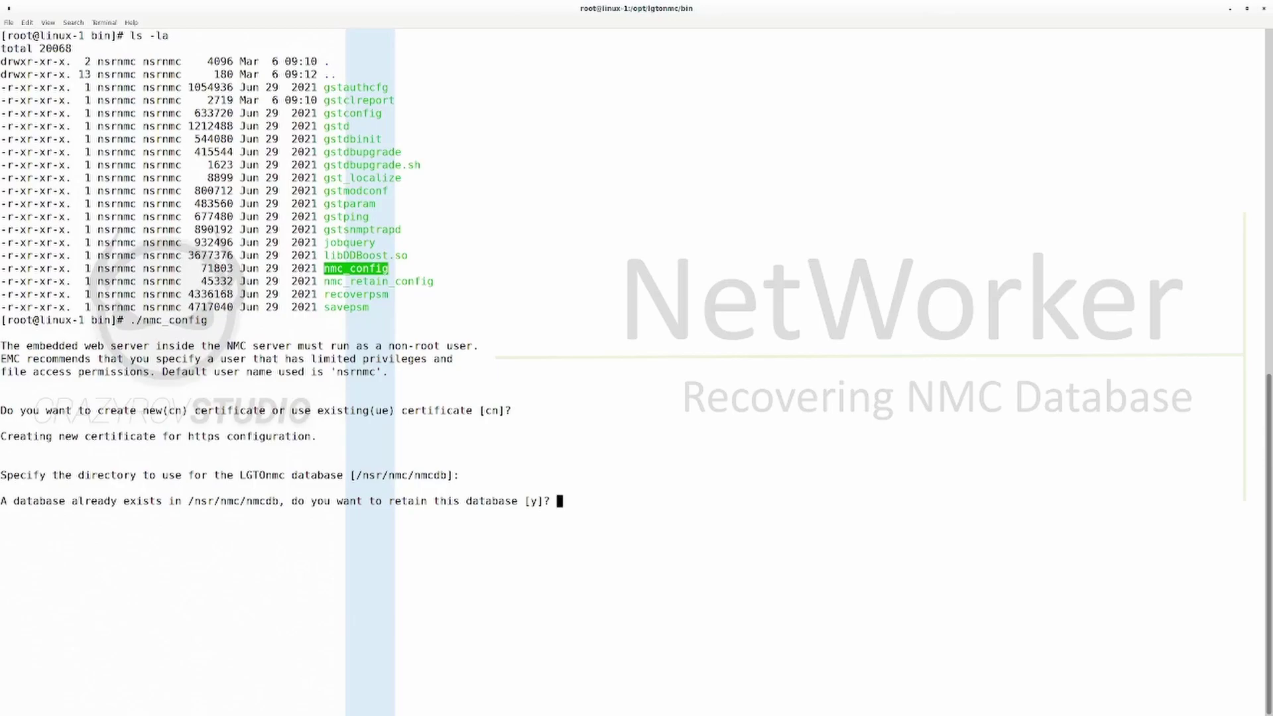
type("y")
key("Return")
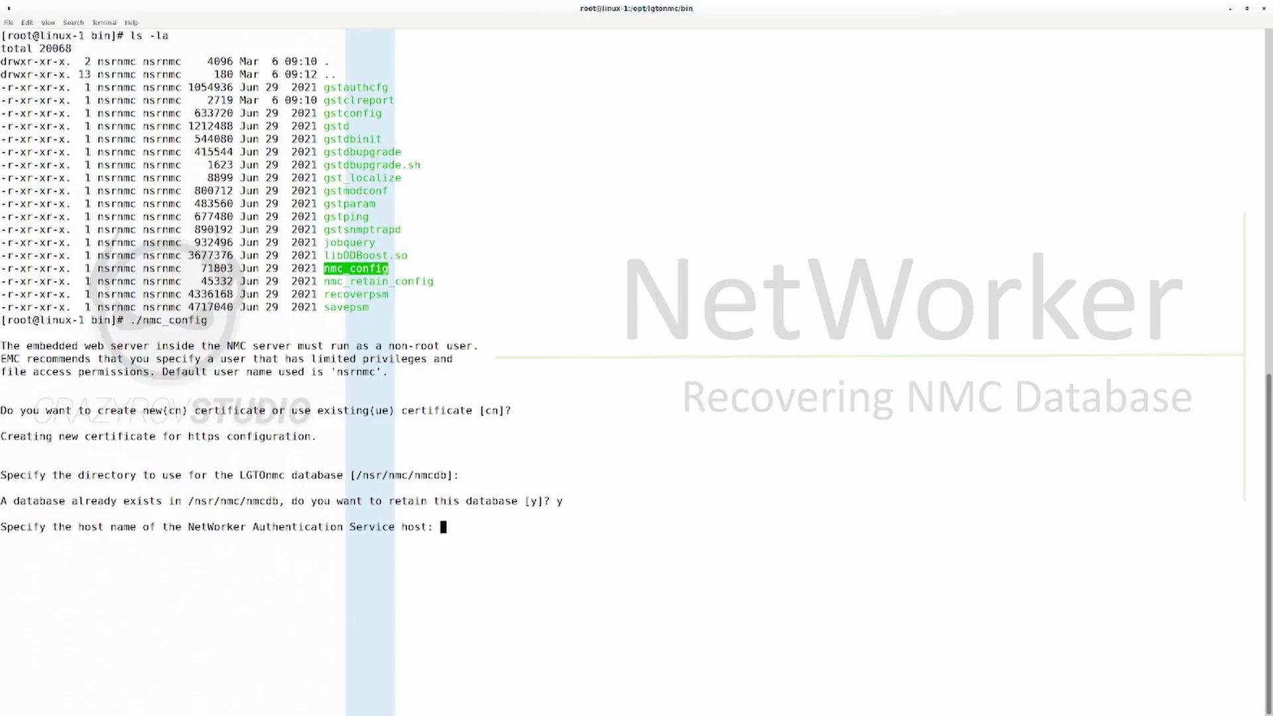
Set nw-linux as the NetWorker Authentication Service host, accept port 9090 and have the NMC daemons started after configuration
type("nw-linux")
key("Return")
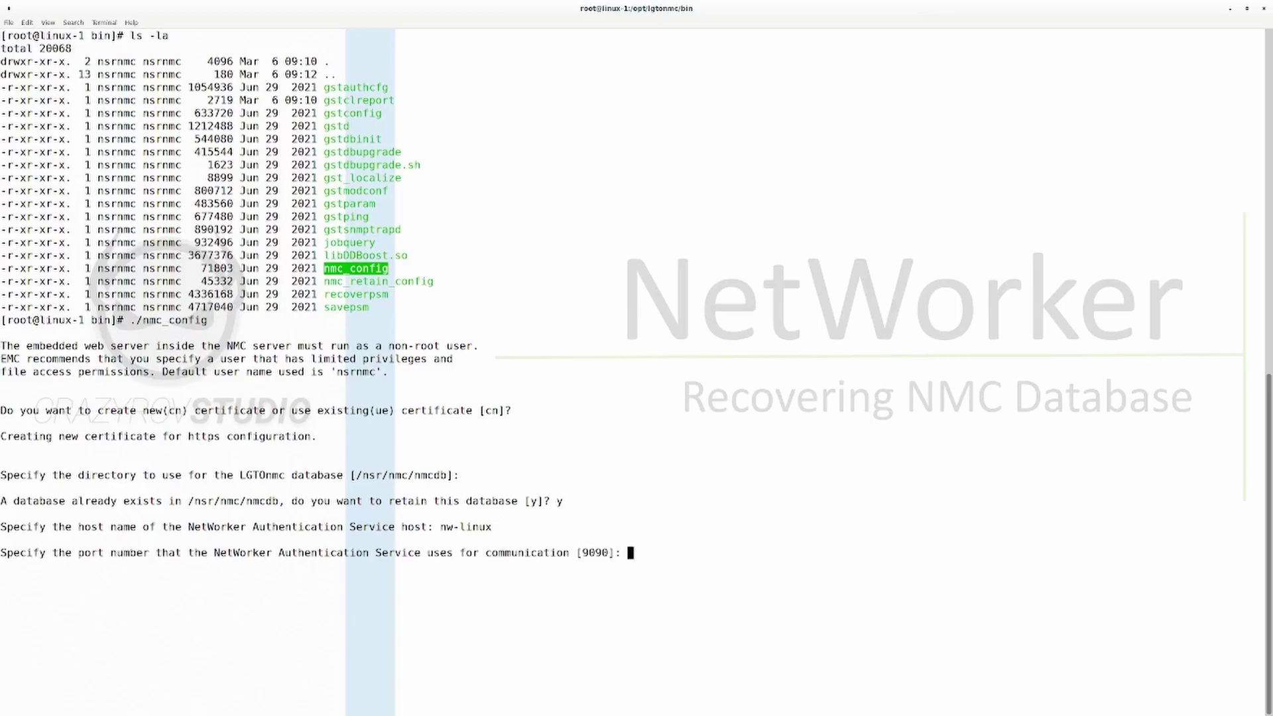
key("Return")
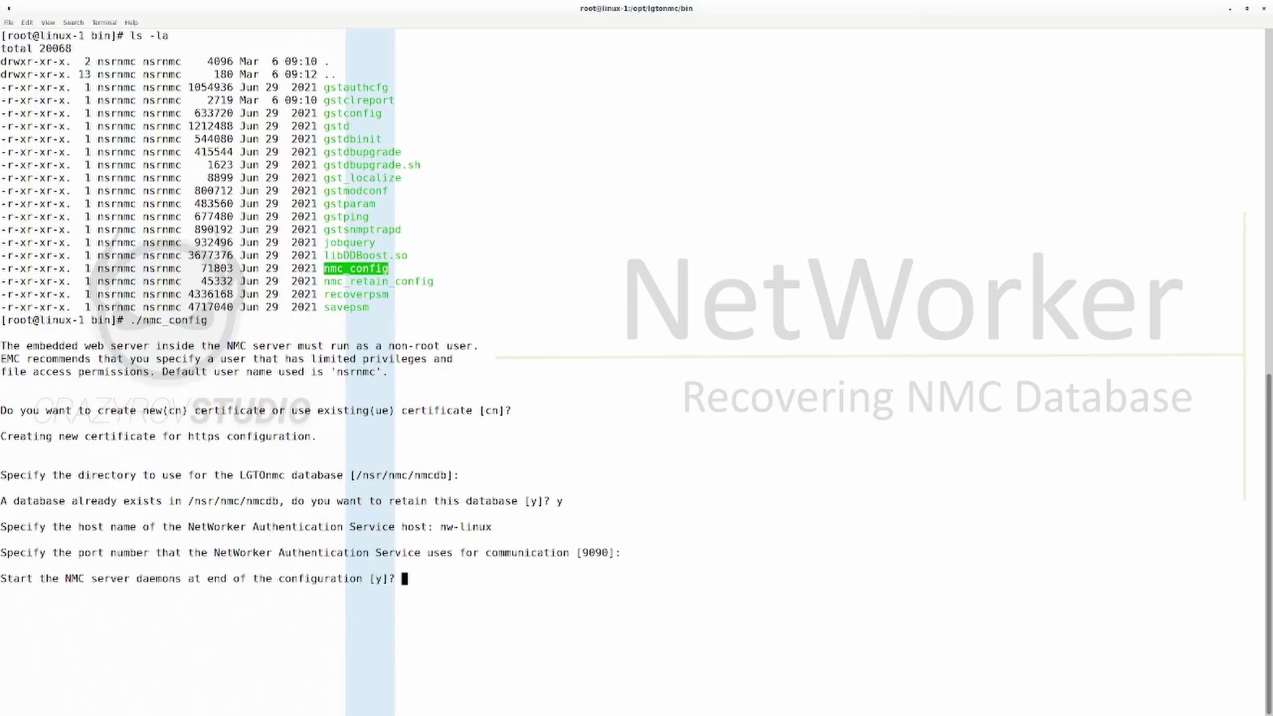
key("Return")
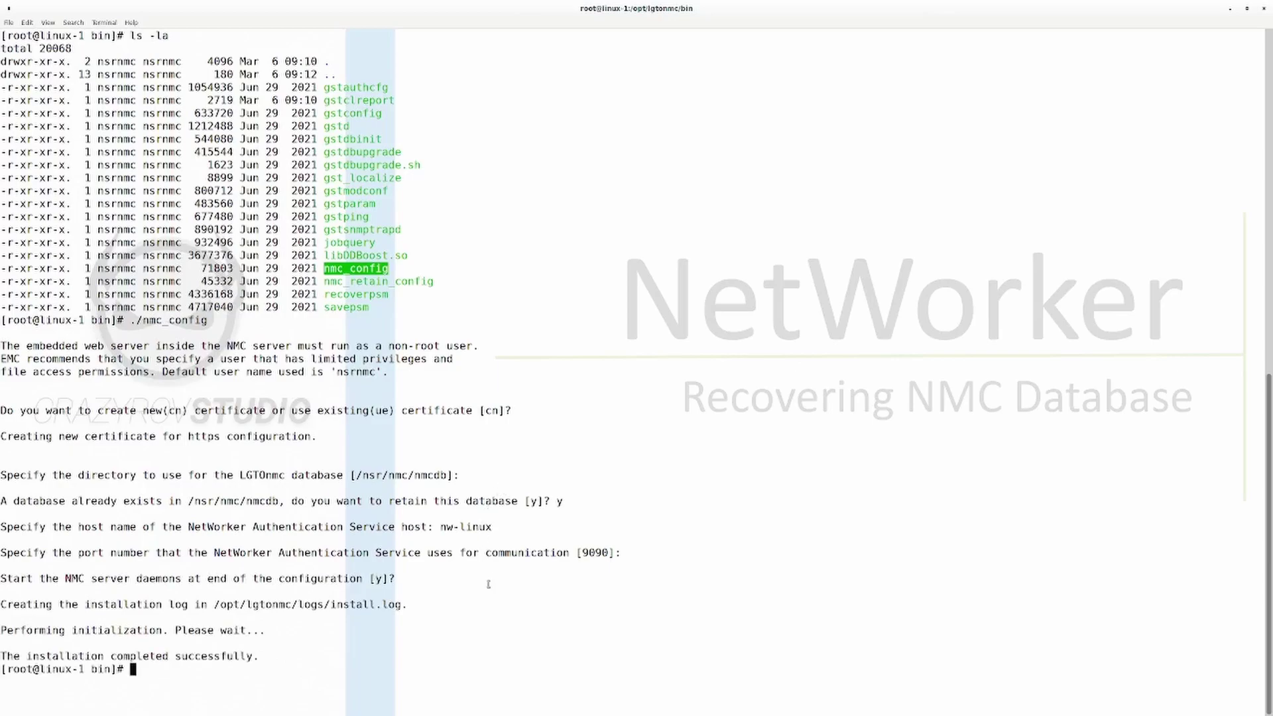
Clear the terminal and check the NMC service with systemctl status gst.service
type("clear")
key("Return")
type("ps -")
key("Up")
key("Up")
key("Down")
key("Up")
key("Up")
key("Left")
key("Left")
key("Left")
key("Left")
key("Left")
key("Left")
key("Left")
key("Left")
key("Left")
key("Left")
key("Left")
key("Left")
key("Left")
key("Left")
key("Left")
key("Left")
key("Right")
key("Right")
key("Right")
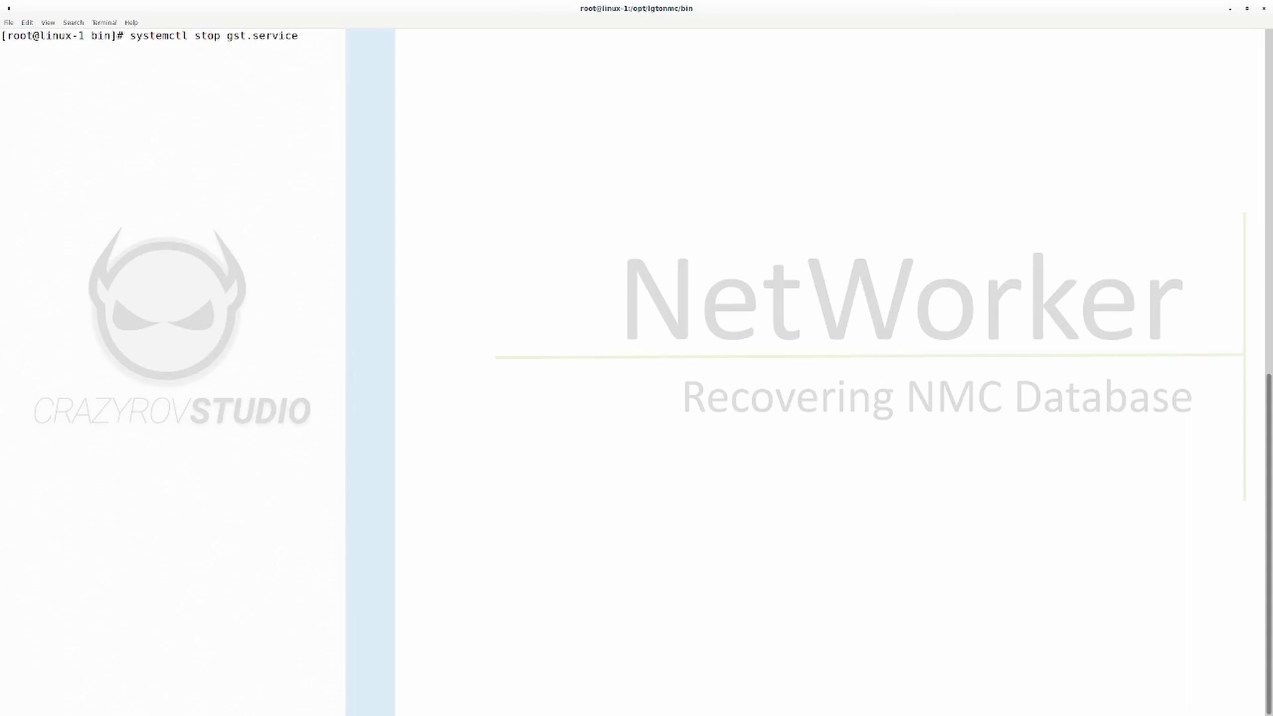
key("BackSpace")
key("BackSpace")
type("atus")
key("Return")
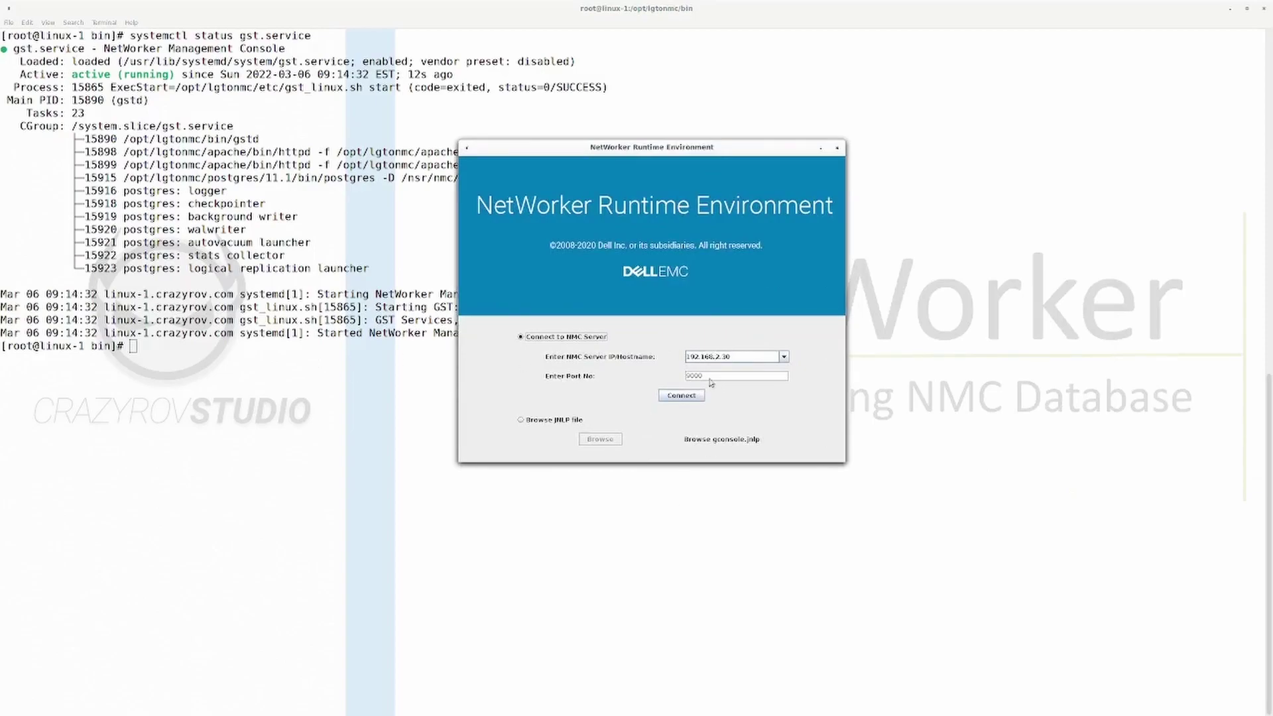
Return to the terminal and look up the linux-1 server's IP address with ip addr
left_click(264, 360)
type("ip addr")
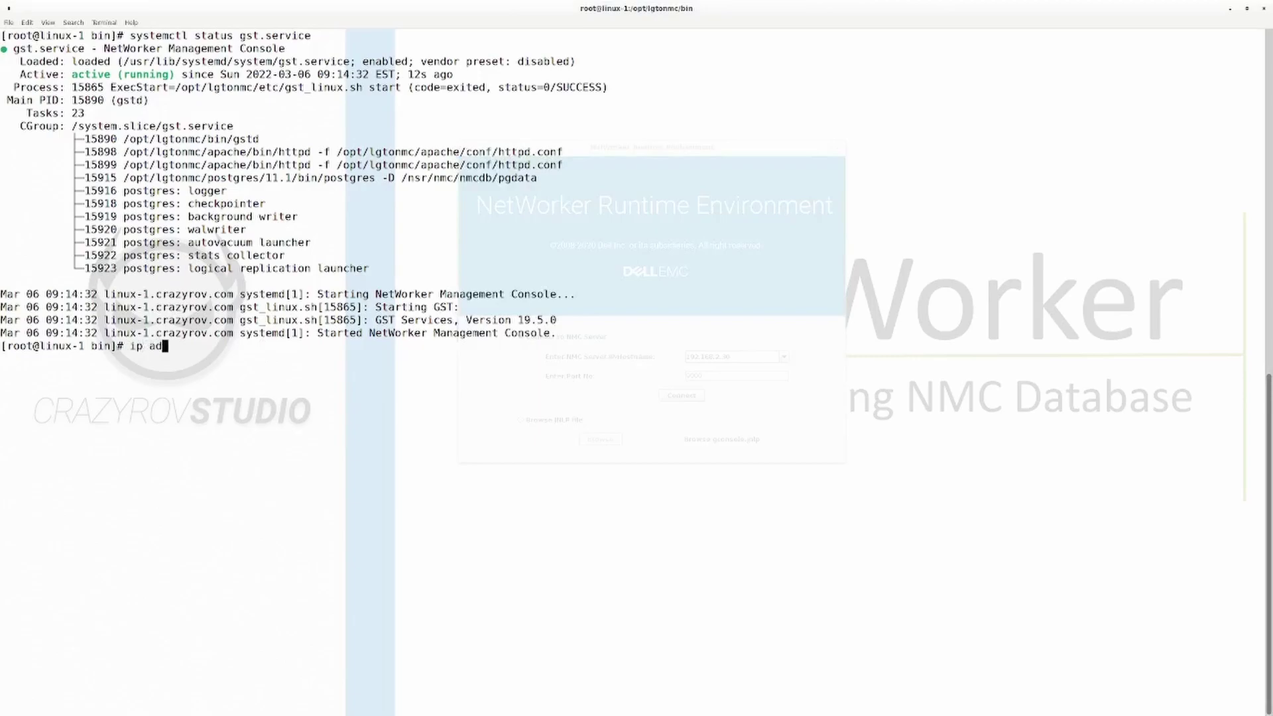
key("Return")
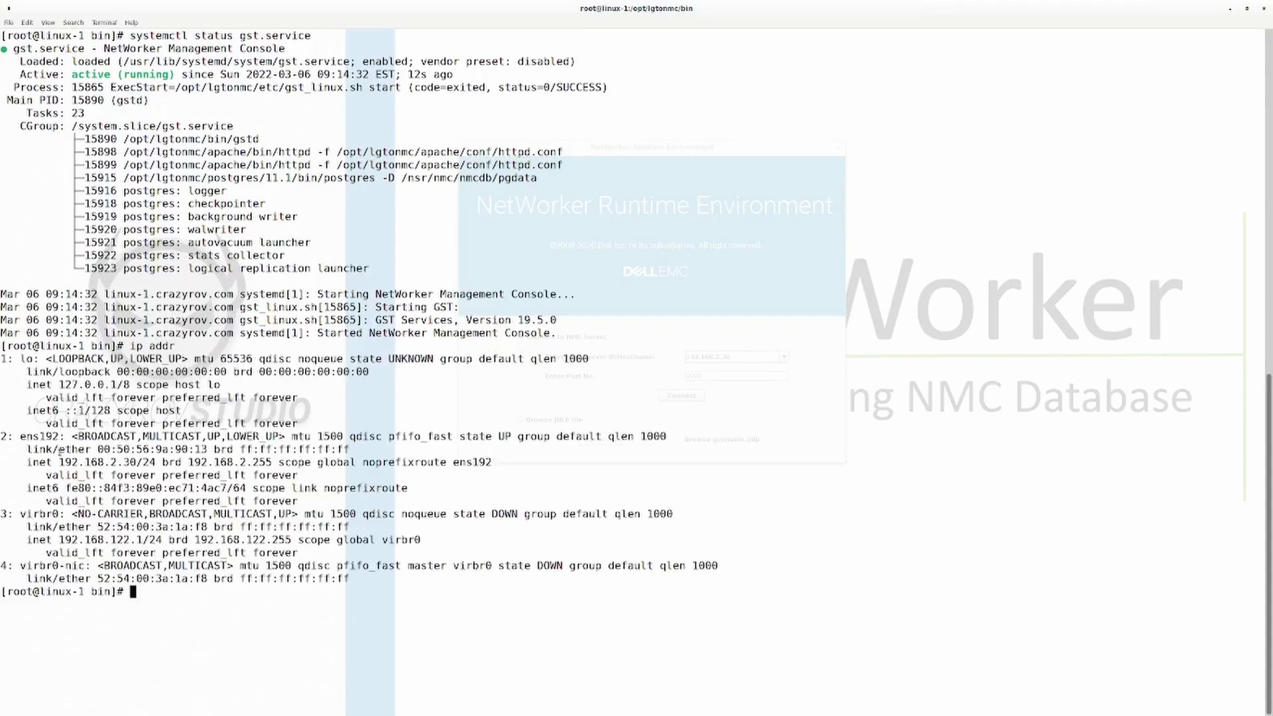
left_click_drag(64, 462, 135, 462)
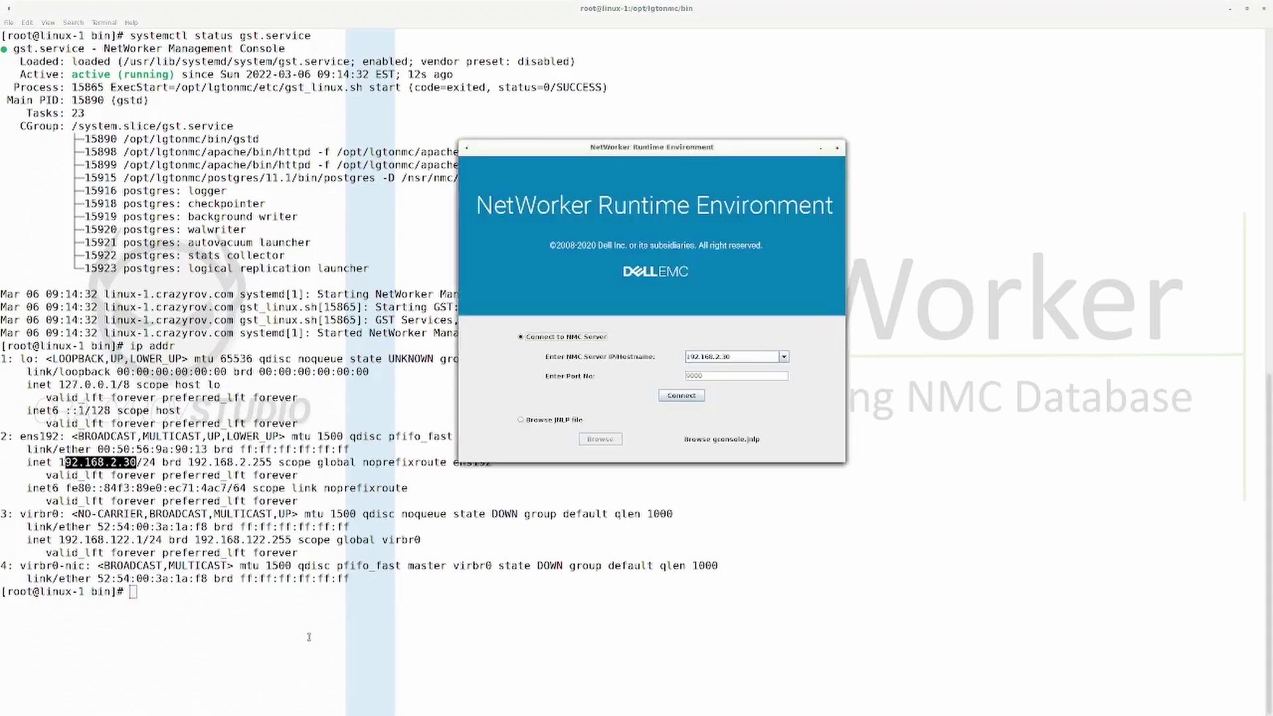
Connect to the NMC server at 192.168.2.30 and move its login window towards the middle of the desktop
left_click(666, 397)
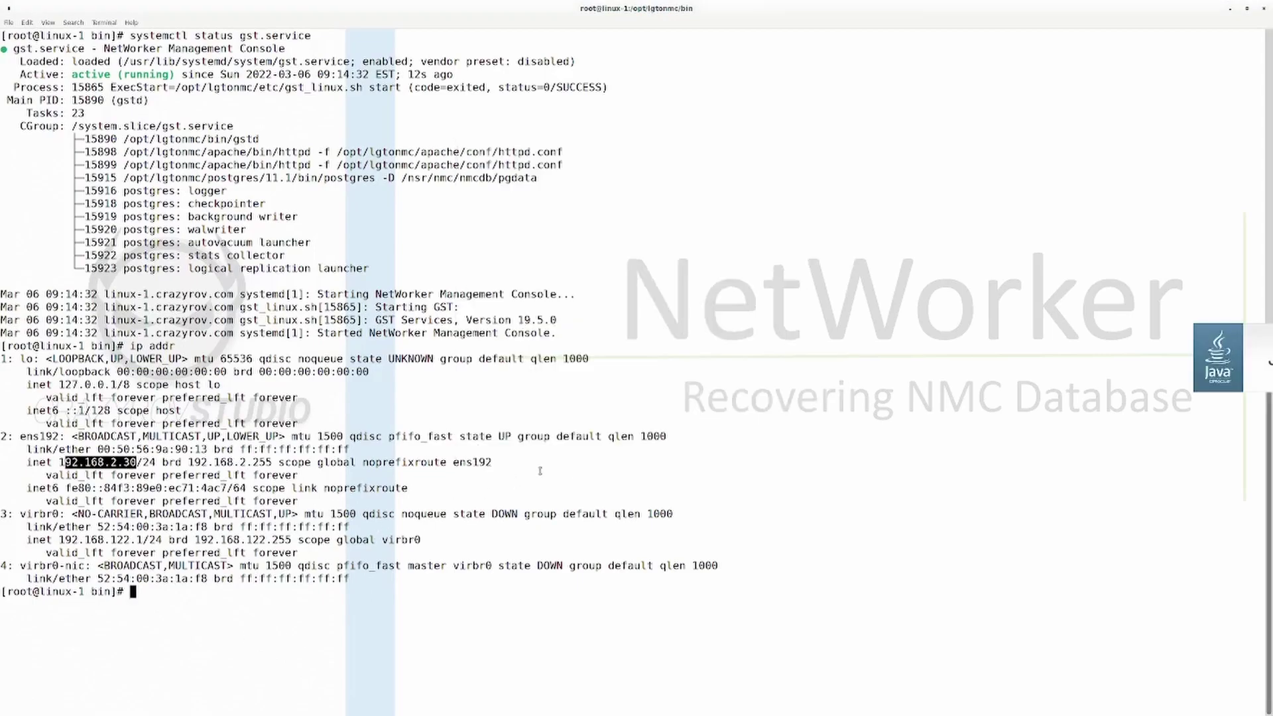
left_click(705, 397)
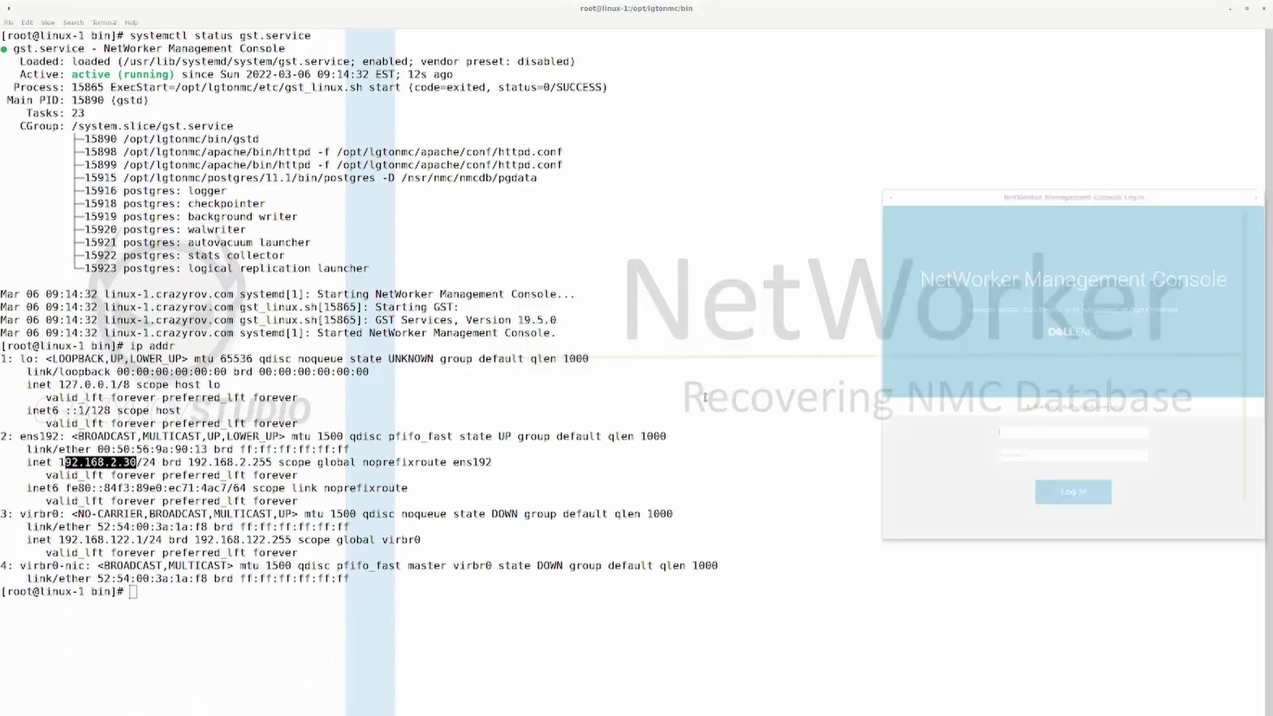
left_click_drag(1120, 193, 851, 165)
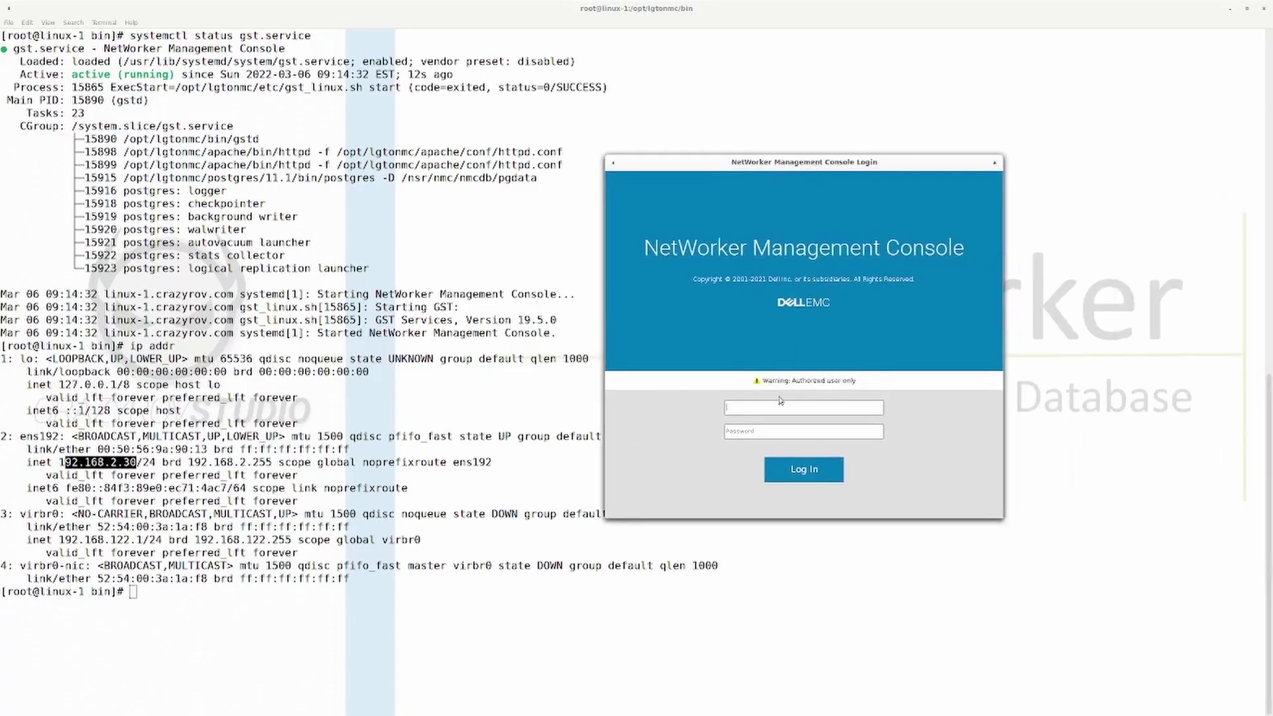
Log in to the NetWorker Management Console as administrator with the account password
left_click(778, 409)
type("administrator")
key("Tab")
key("Return")
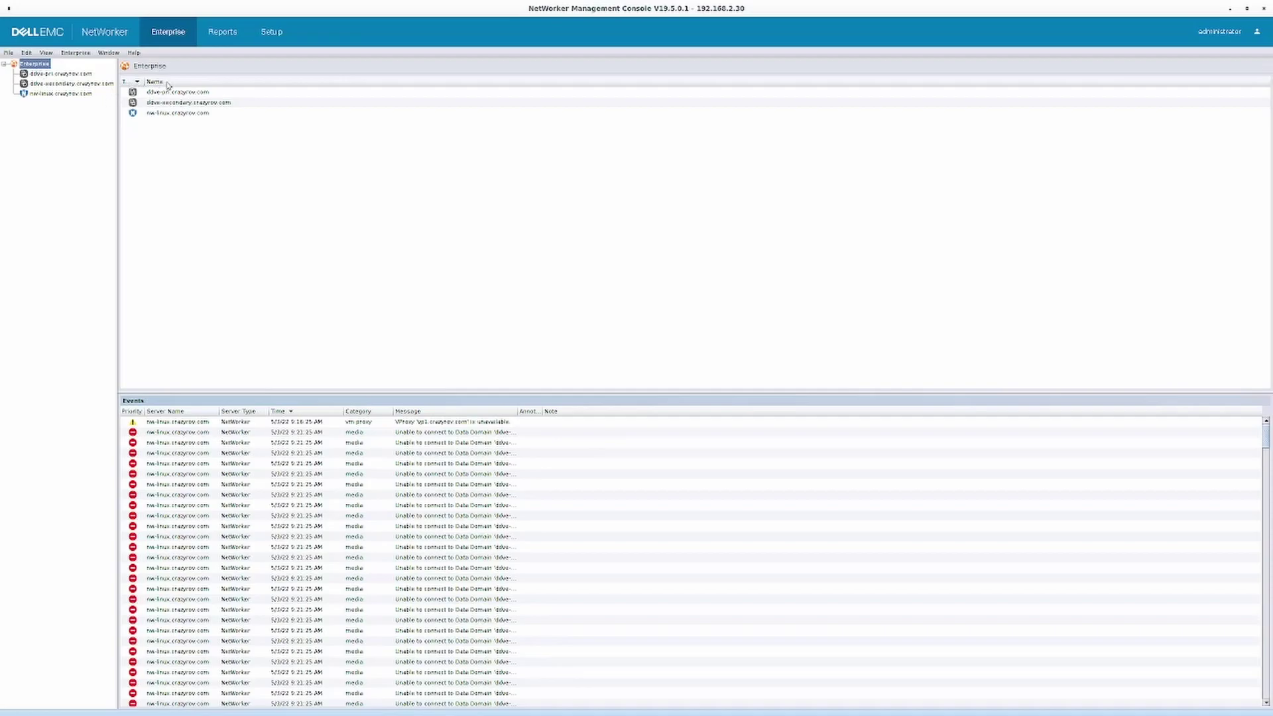
View the Workflow Summary report under Policy Statistics for all servers, policies and workflows, with the workflow start time going back 1 week
left_click(222, 33)
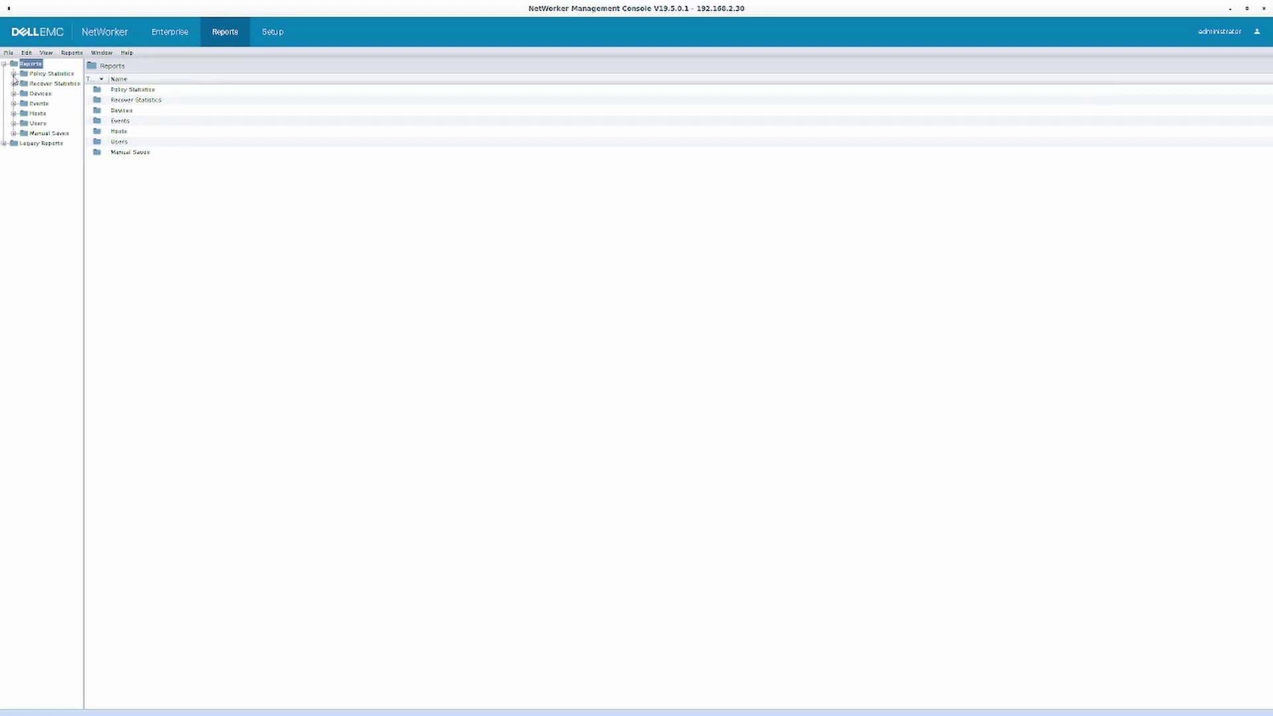
left_click(14, 73)
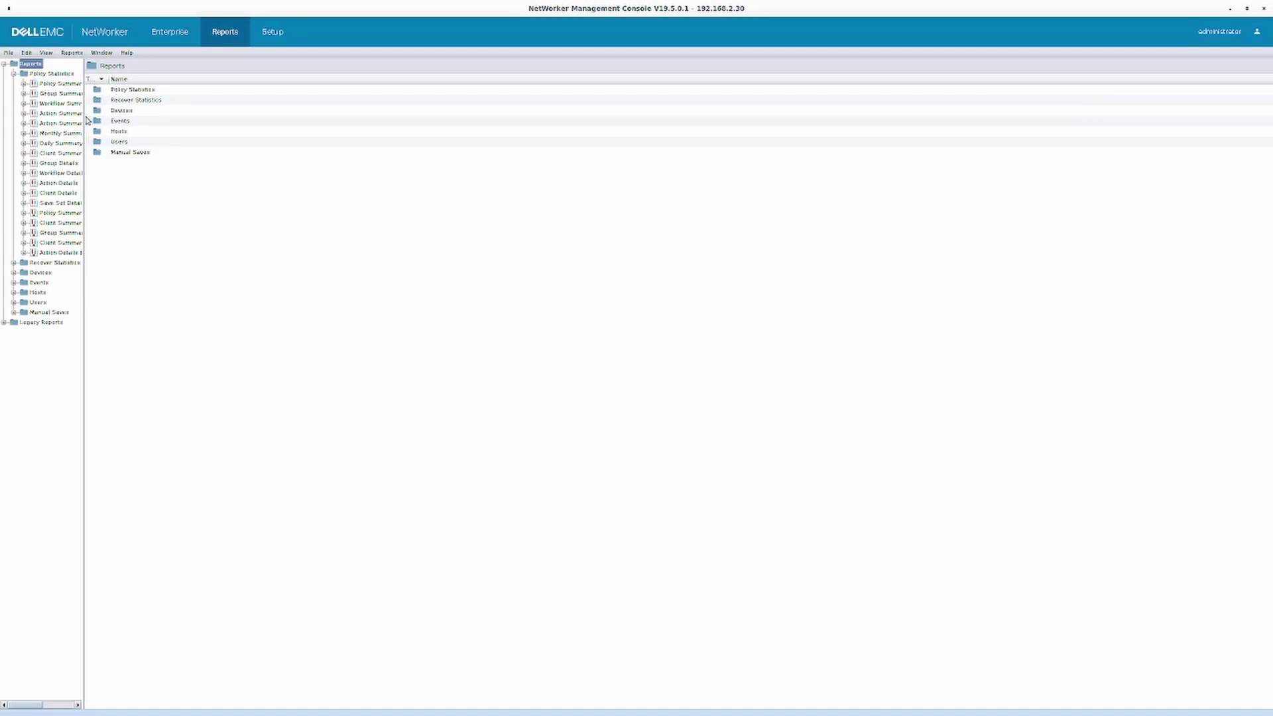
mouse_move(87, 120)
left_mouse_down()
mouse_move(96, 111)
mouse_move(76, 106)
left_mouse_up()
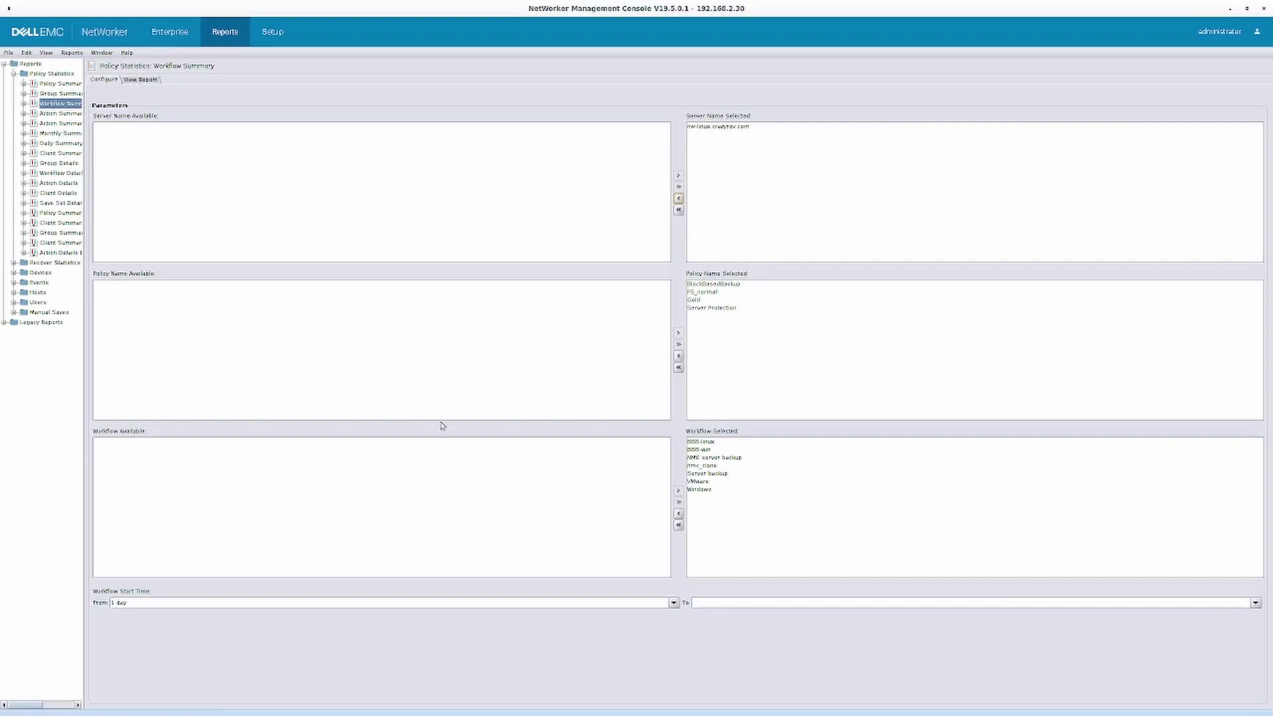
left_click(673, 602)
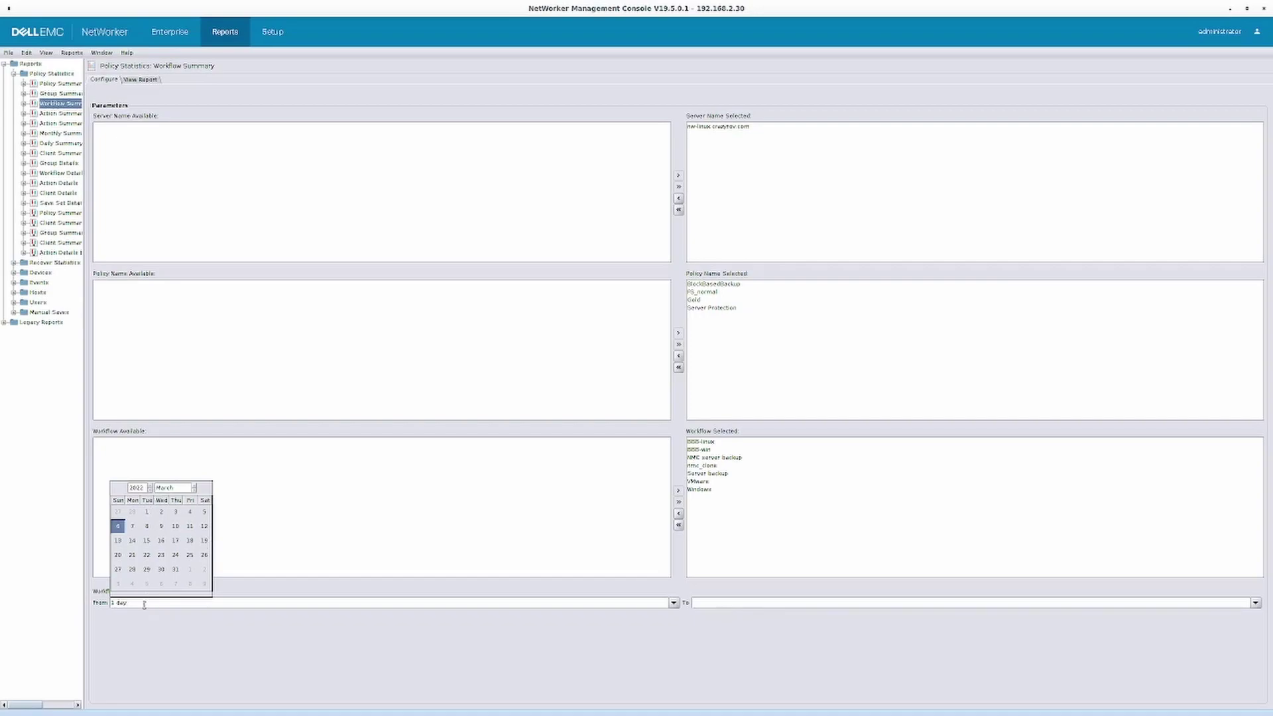
left_click(201, 653)
left_click(140, 81)
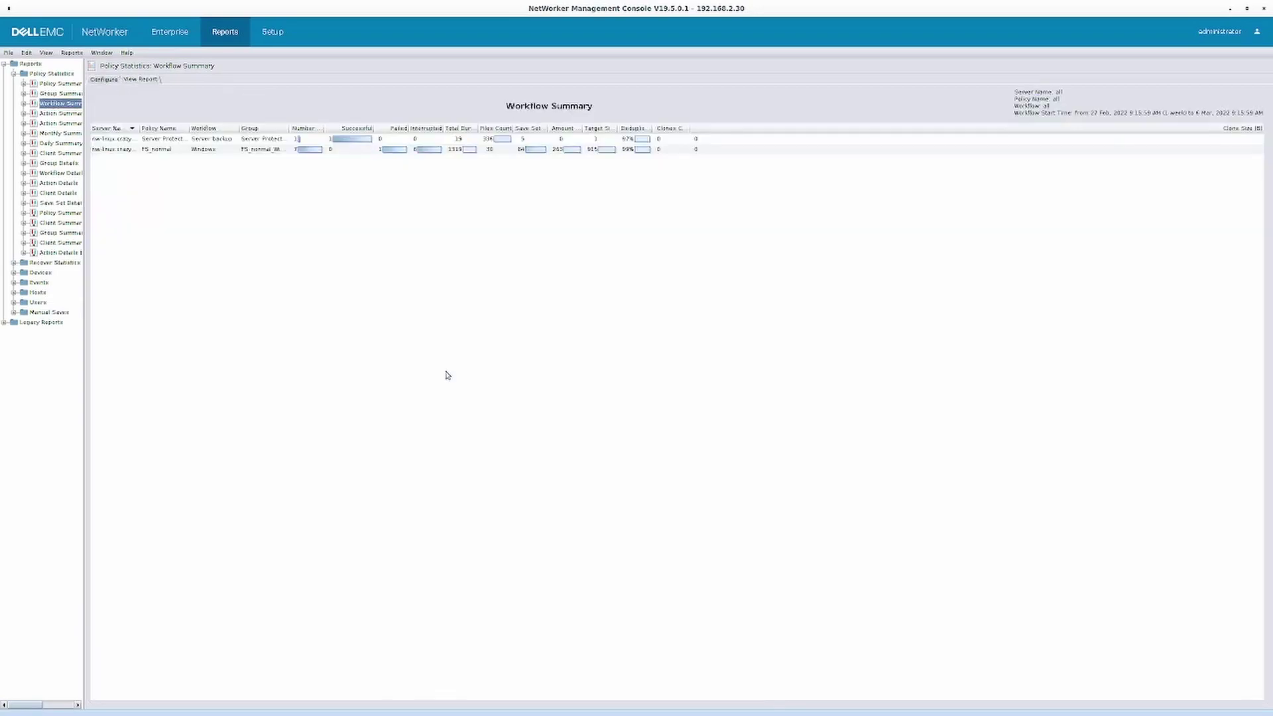